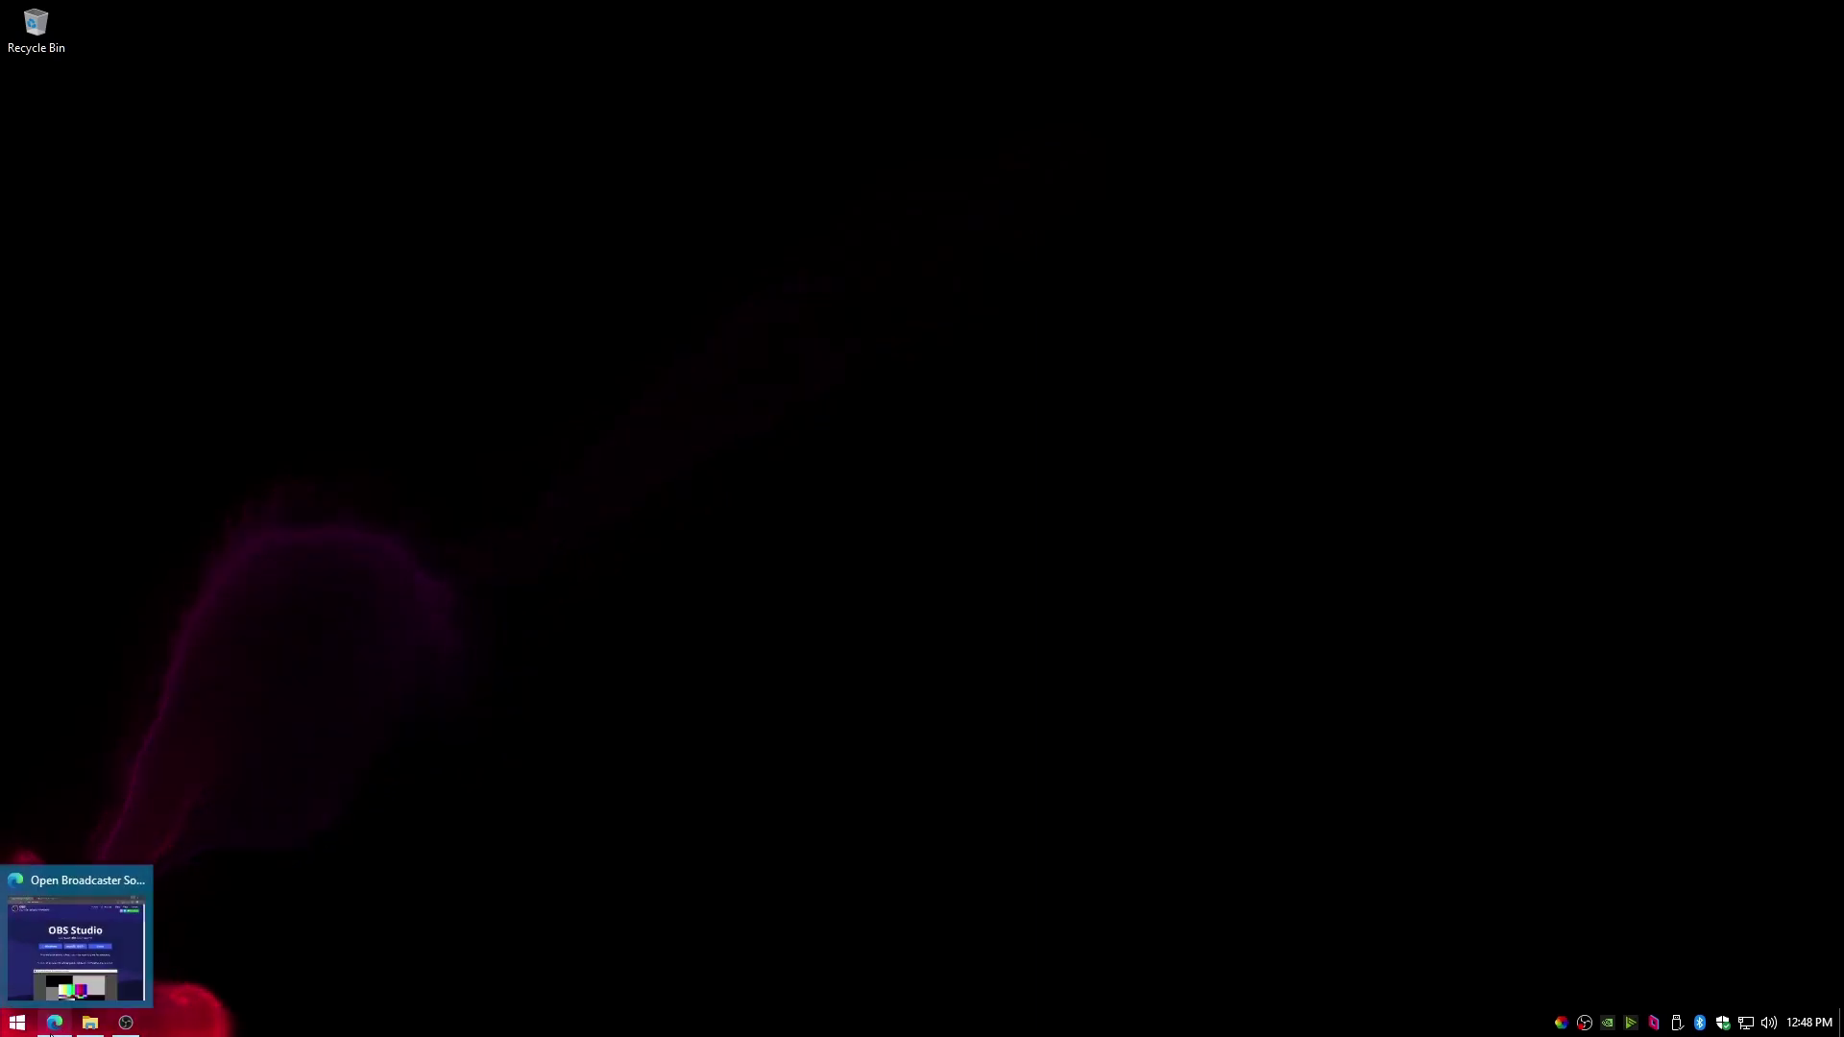
- Download the Windows version of OBS Studio from obsproject.com and run OBS-Studio-27.0.1-Full-Installer-x64.exe
click(54, 1023)
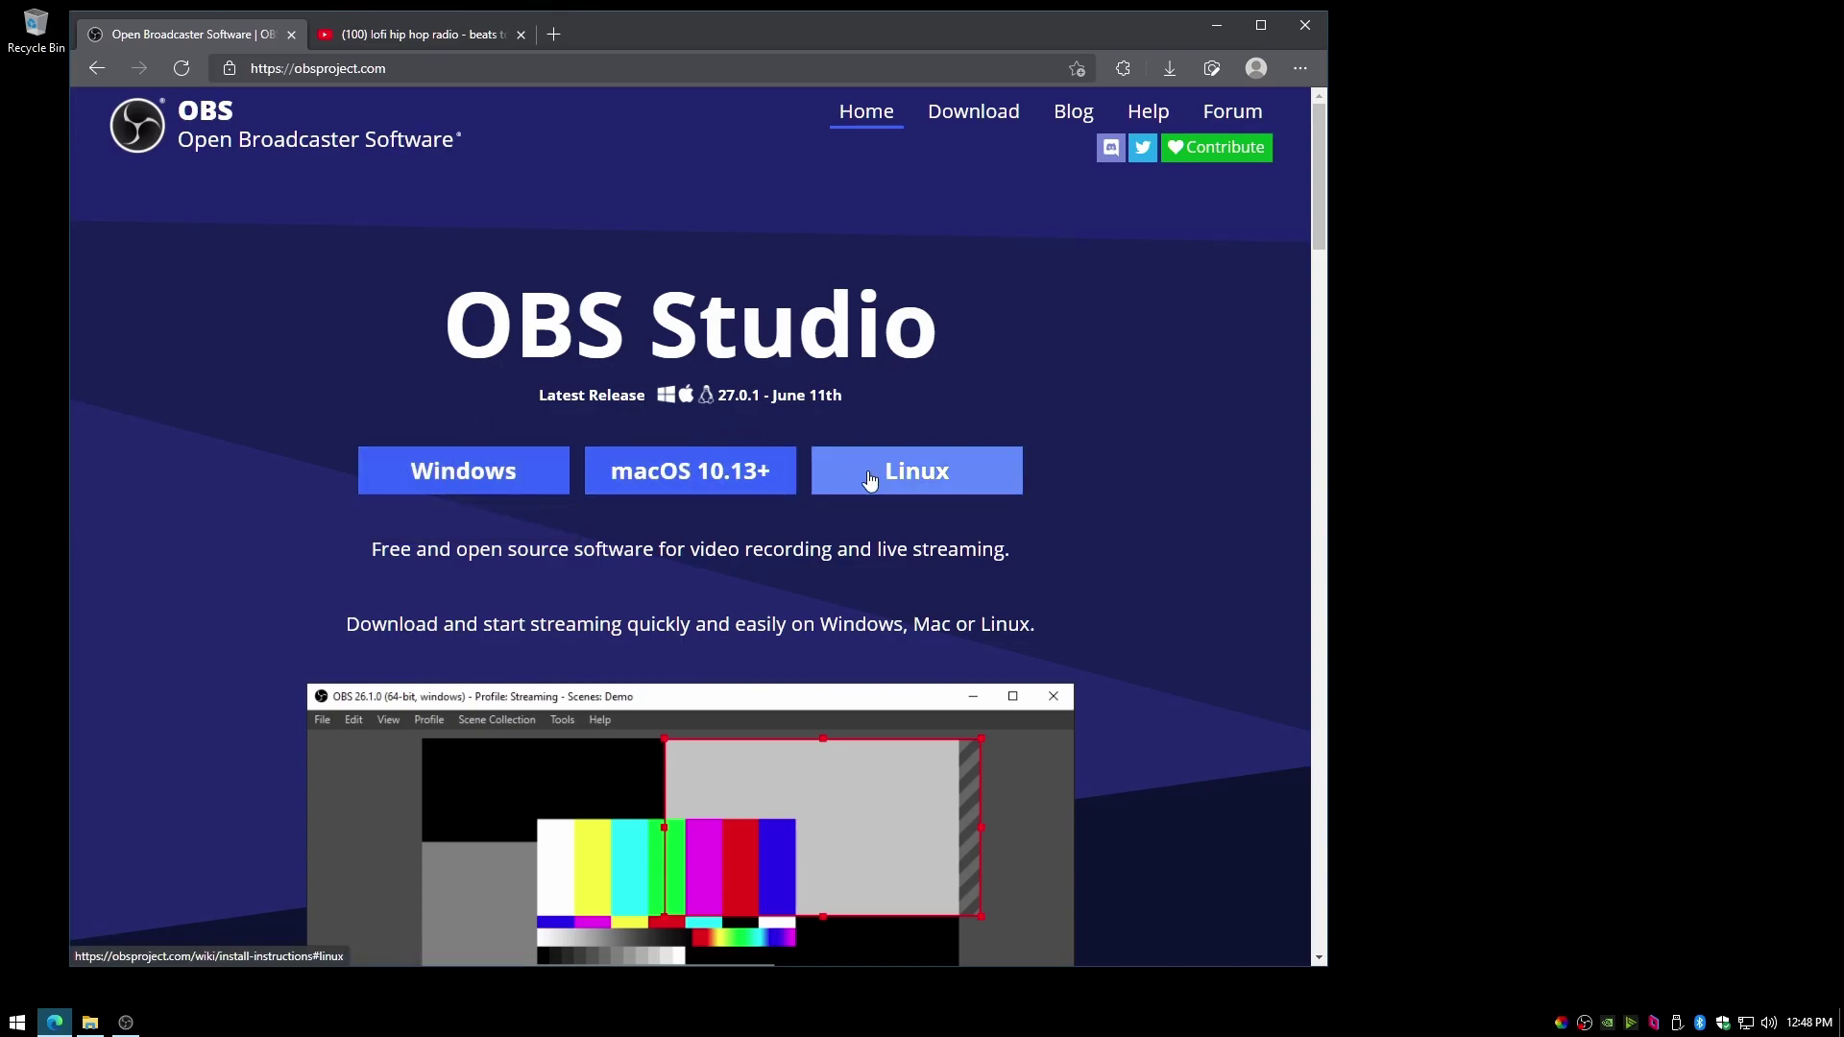
click(509, 459)
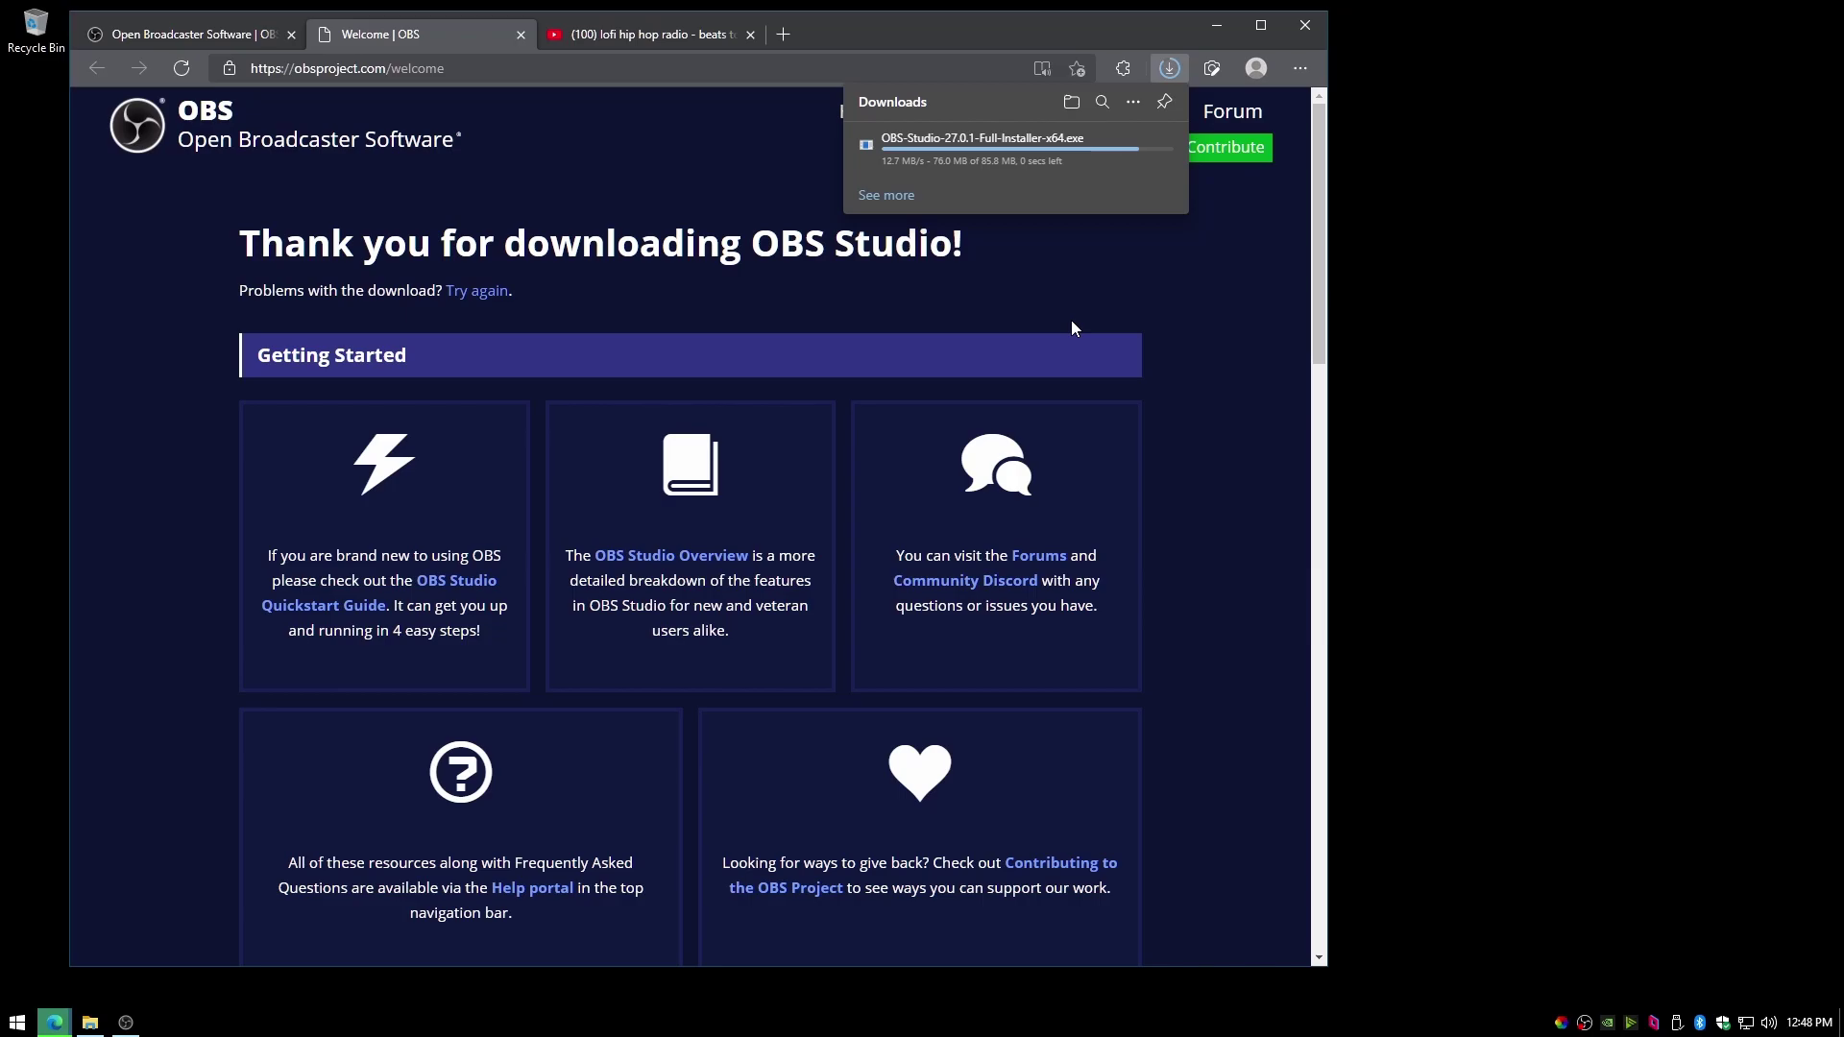
mouse_move(1112, 156)
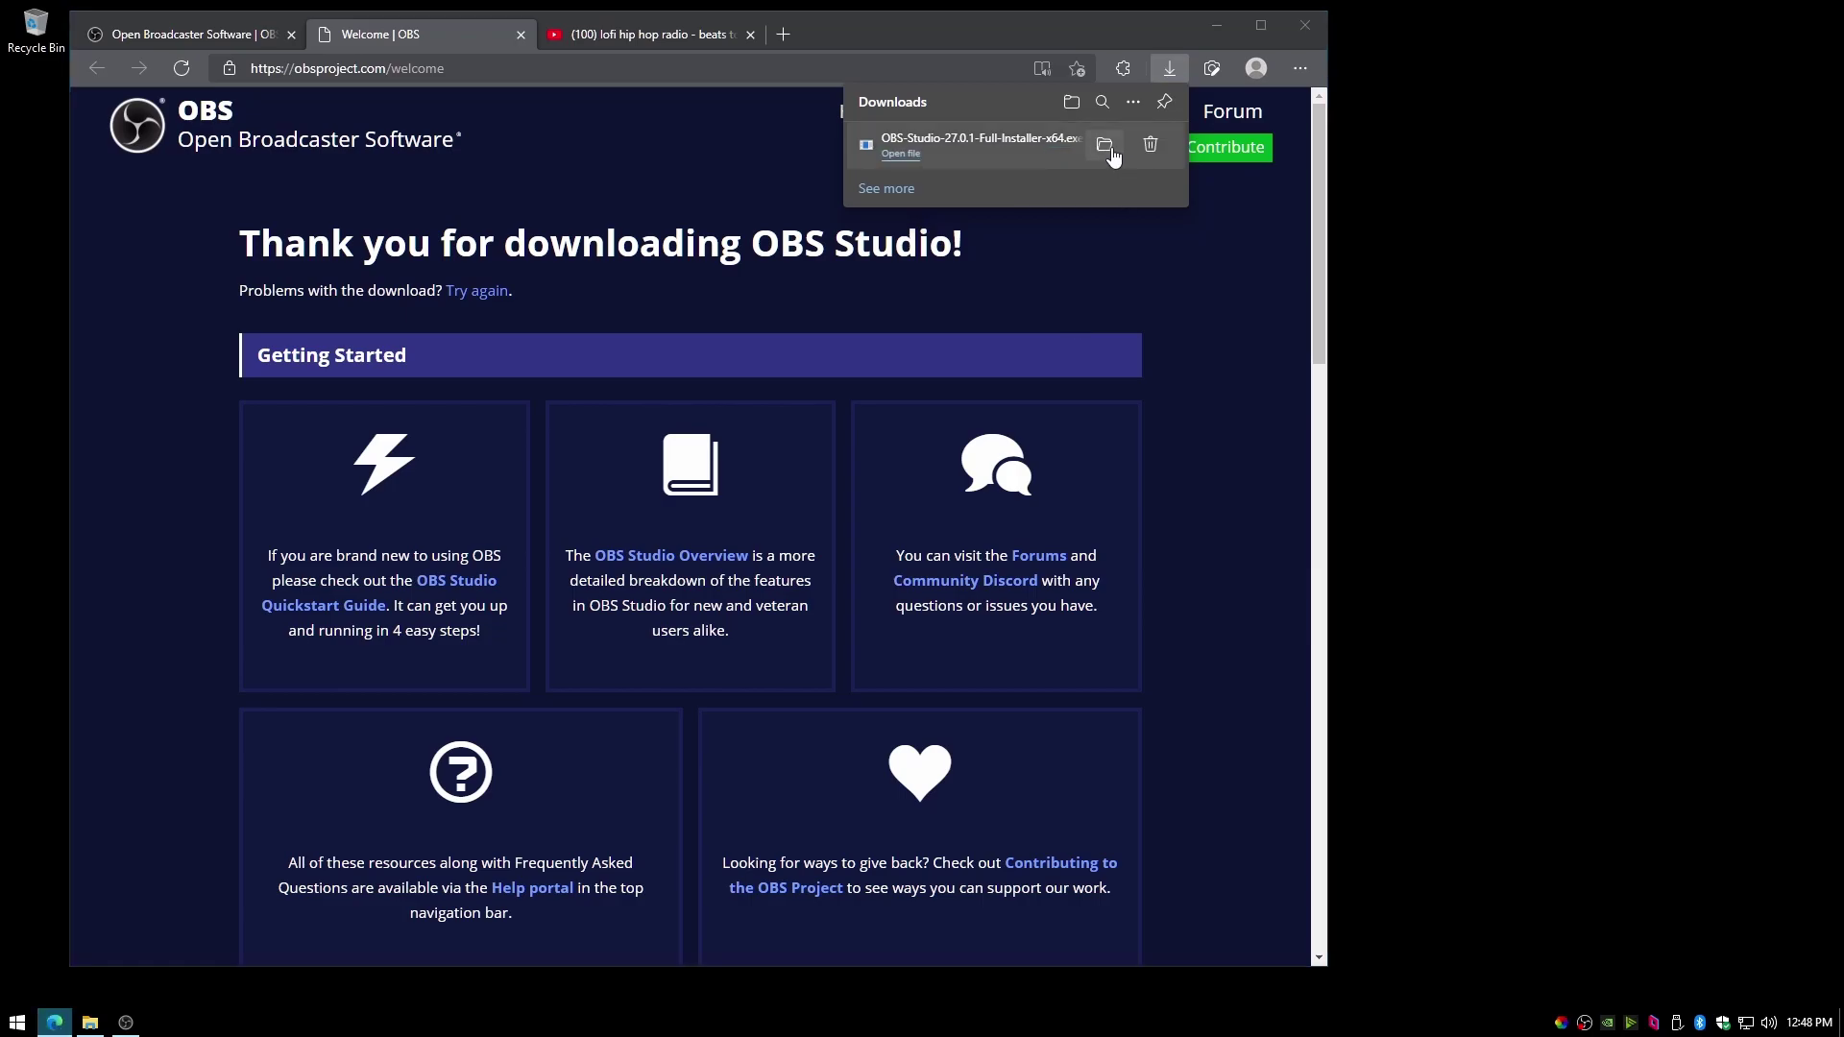
click(1106, 146)
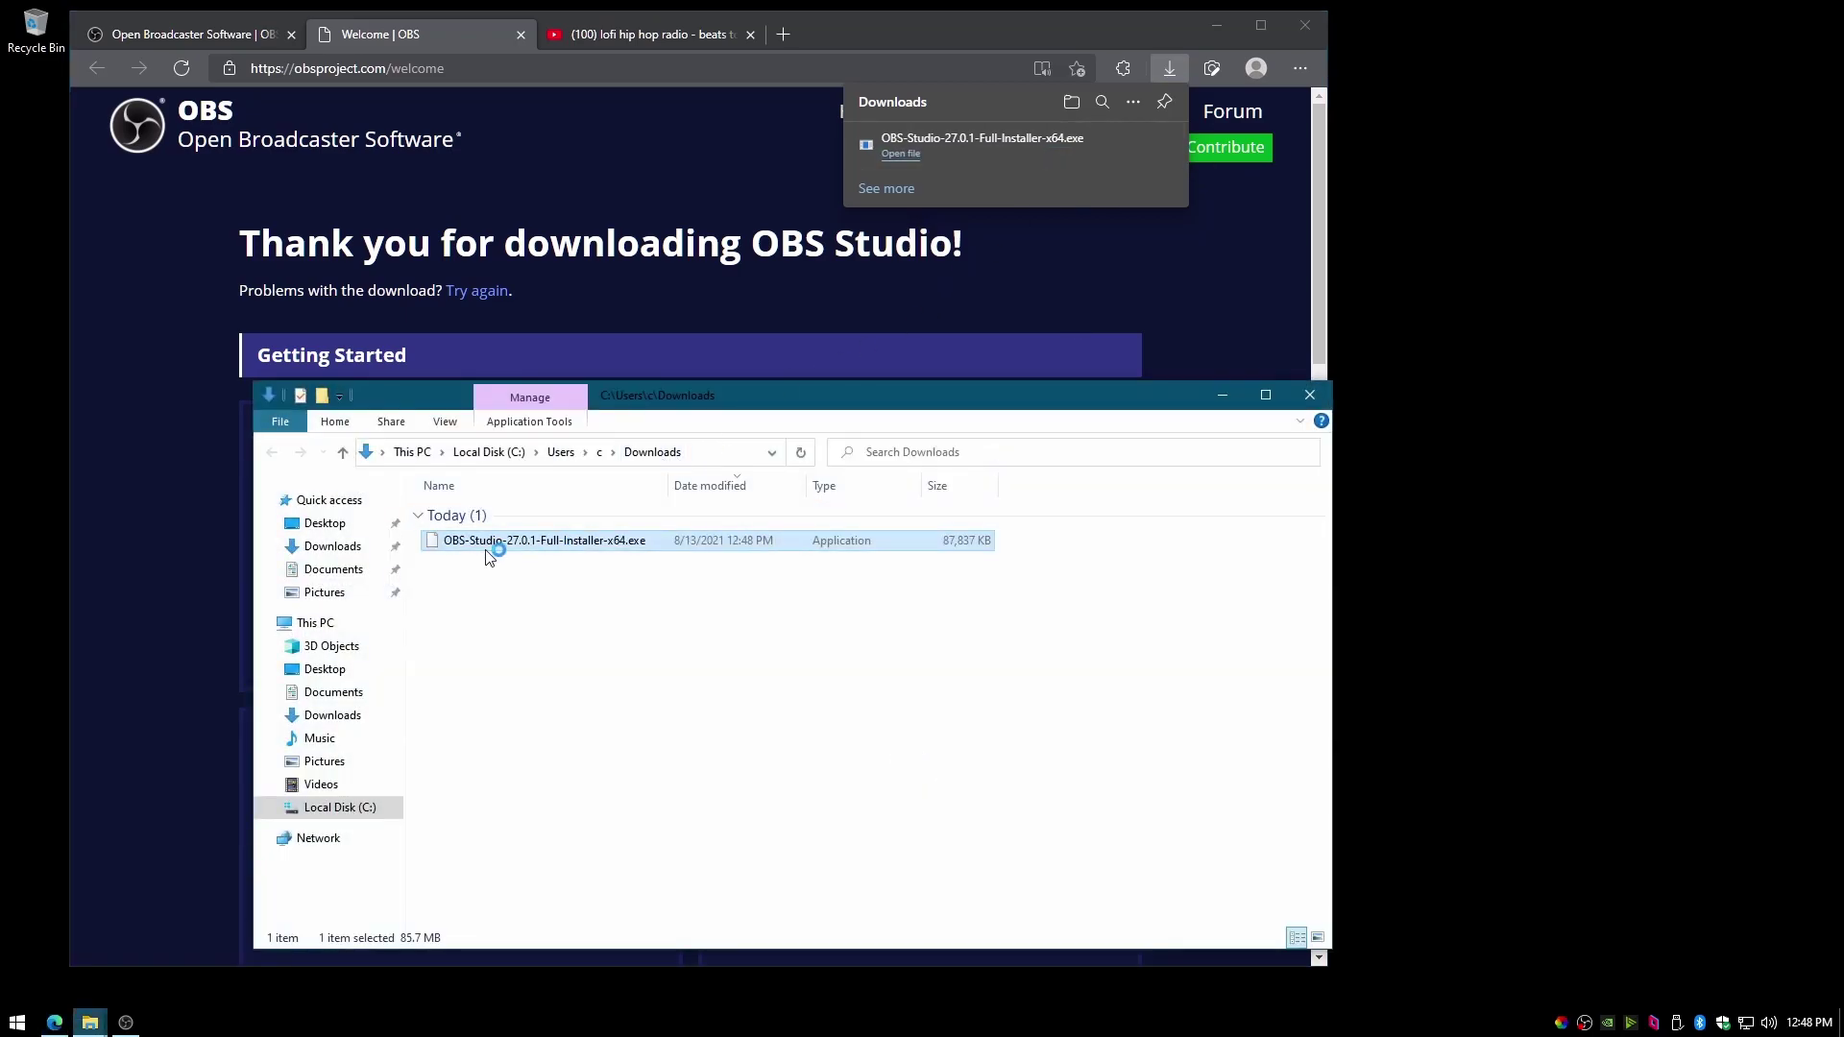
double_click(517, 541)
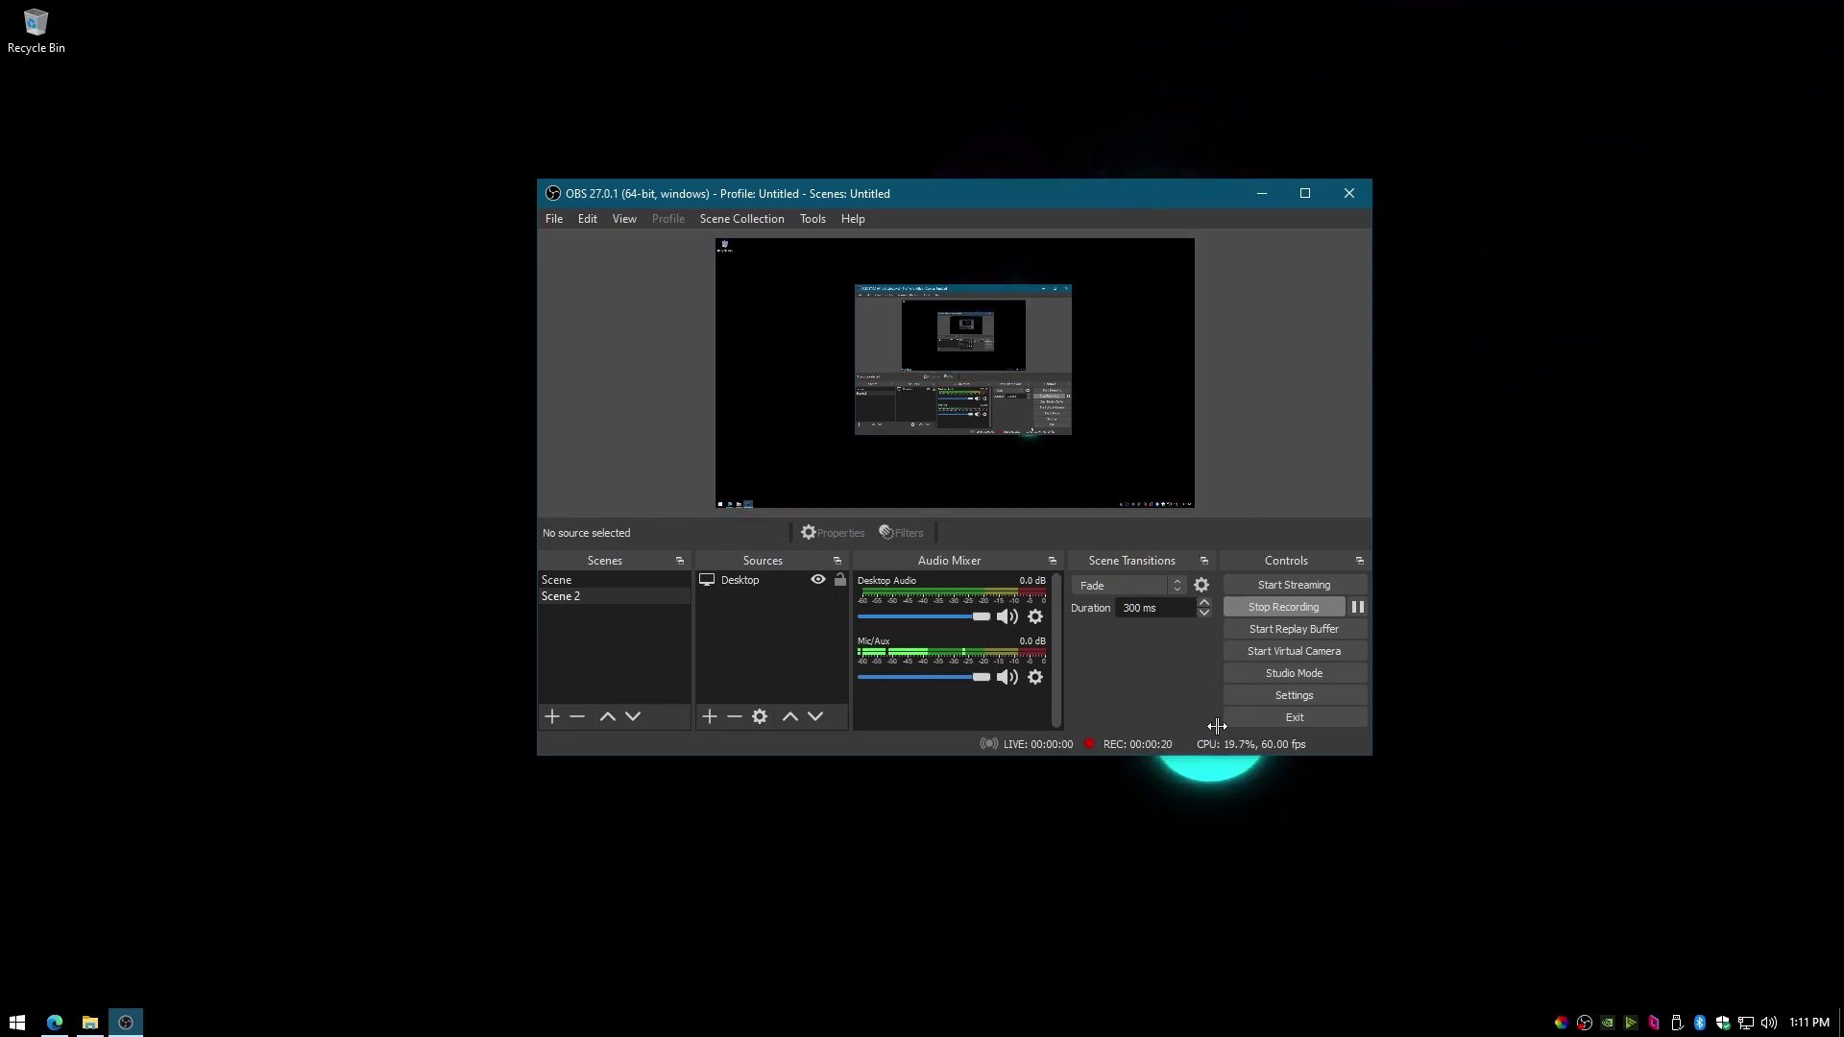
- Open the OBS settings and examine the streaming and recording output options
click(1288, 696)
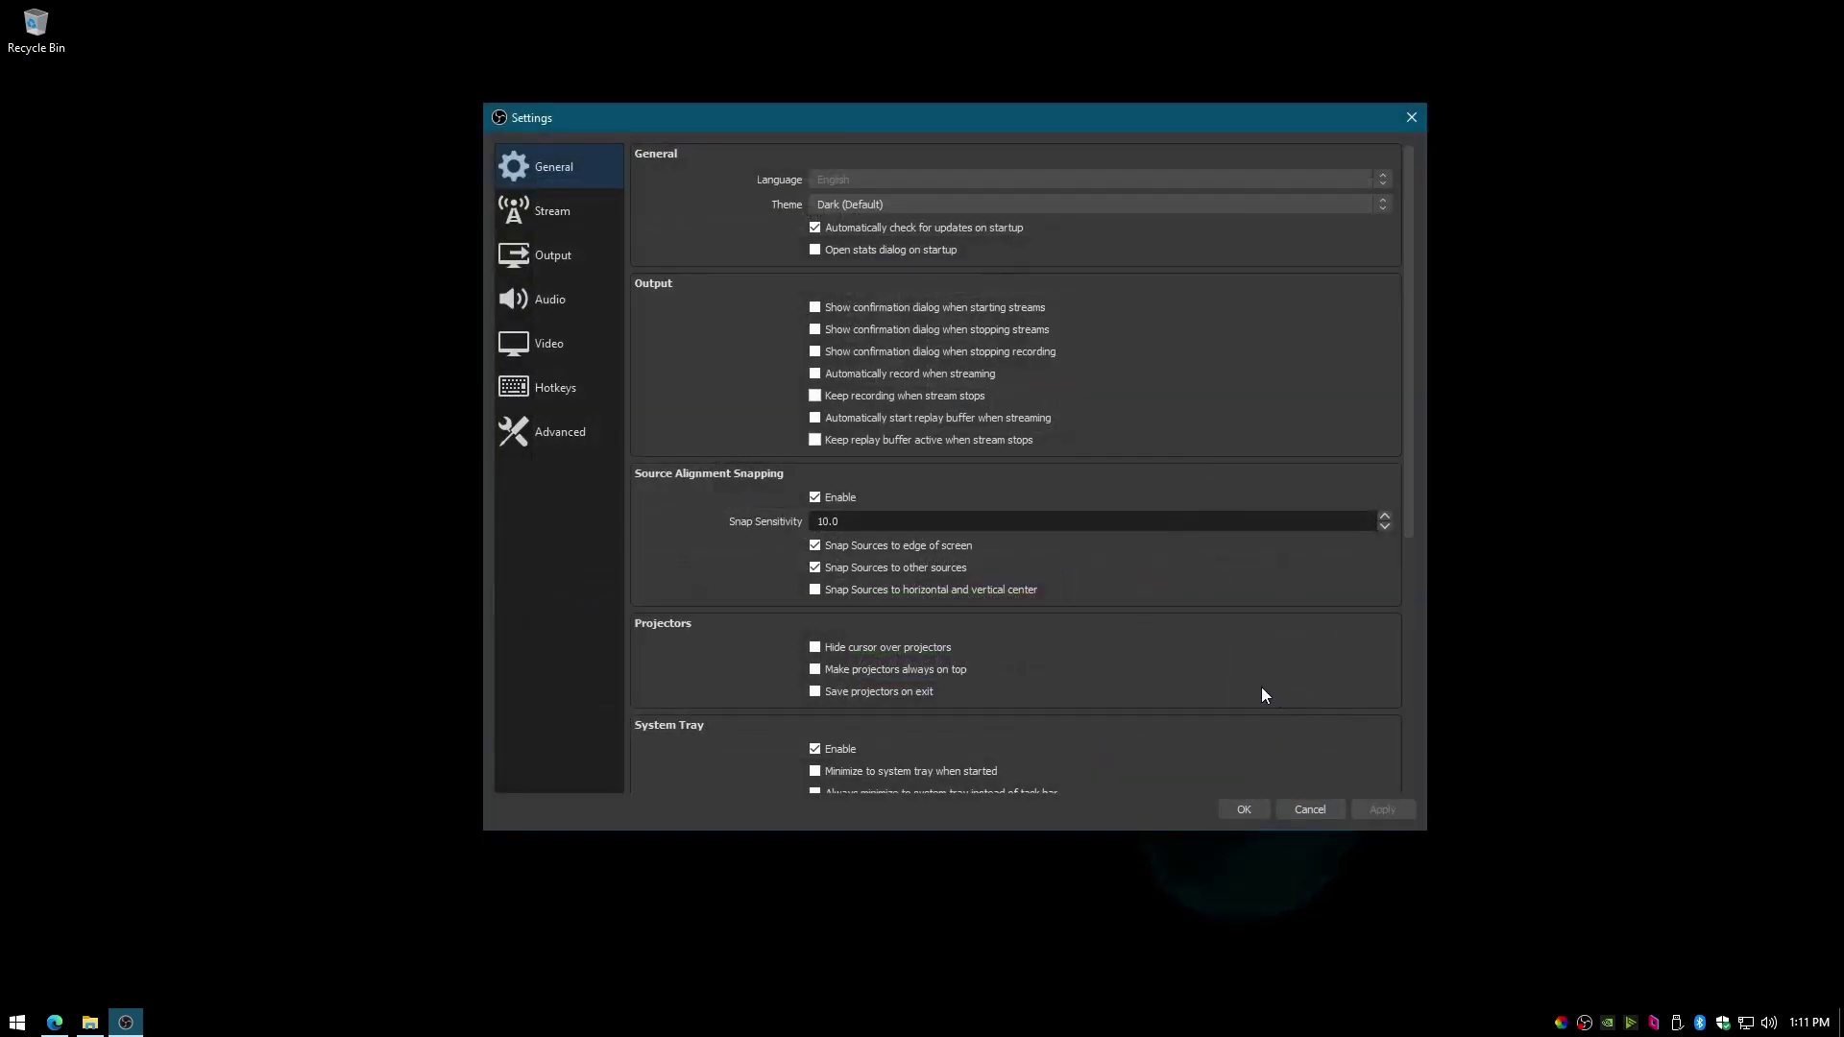
click(565, 265)
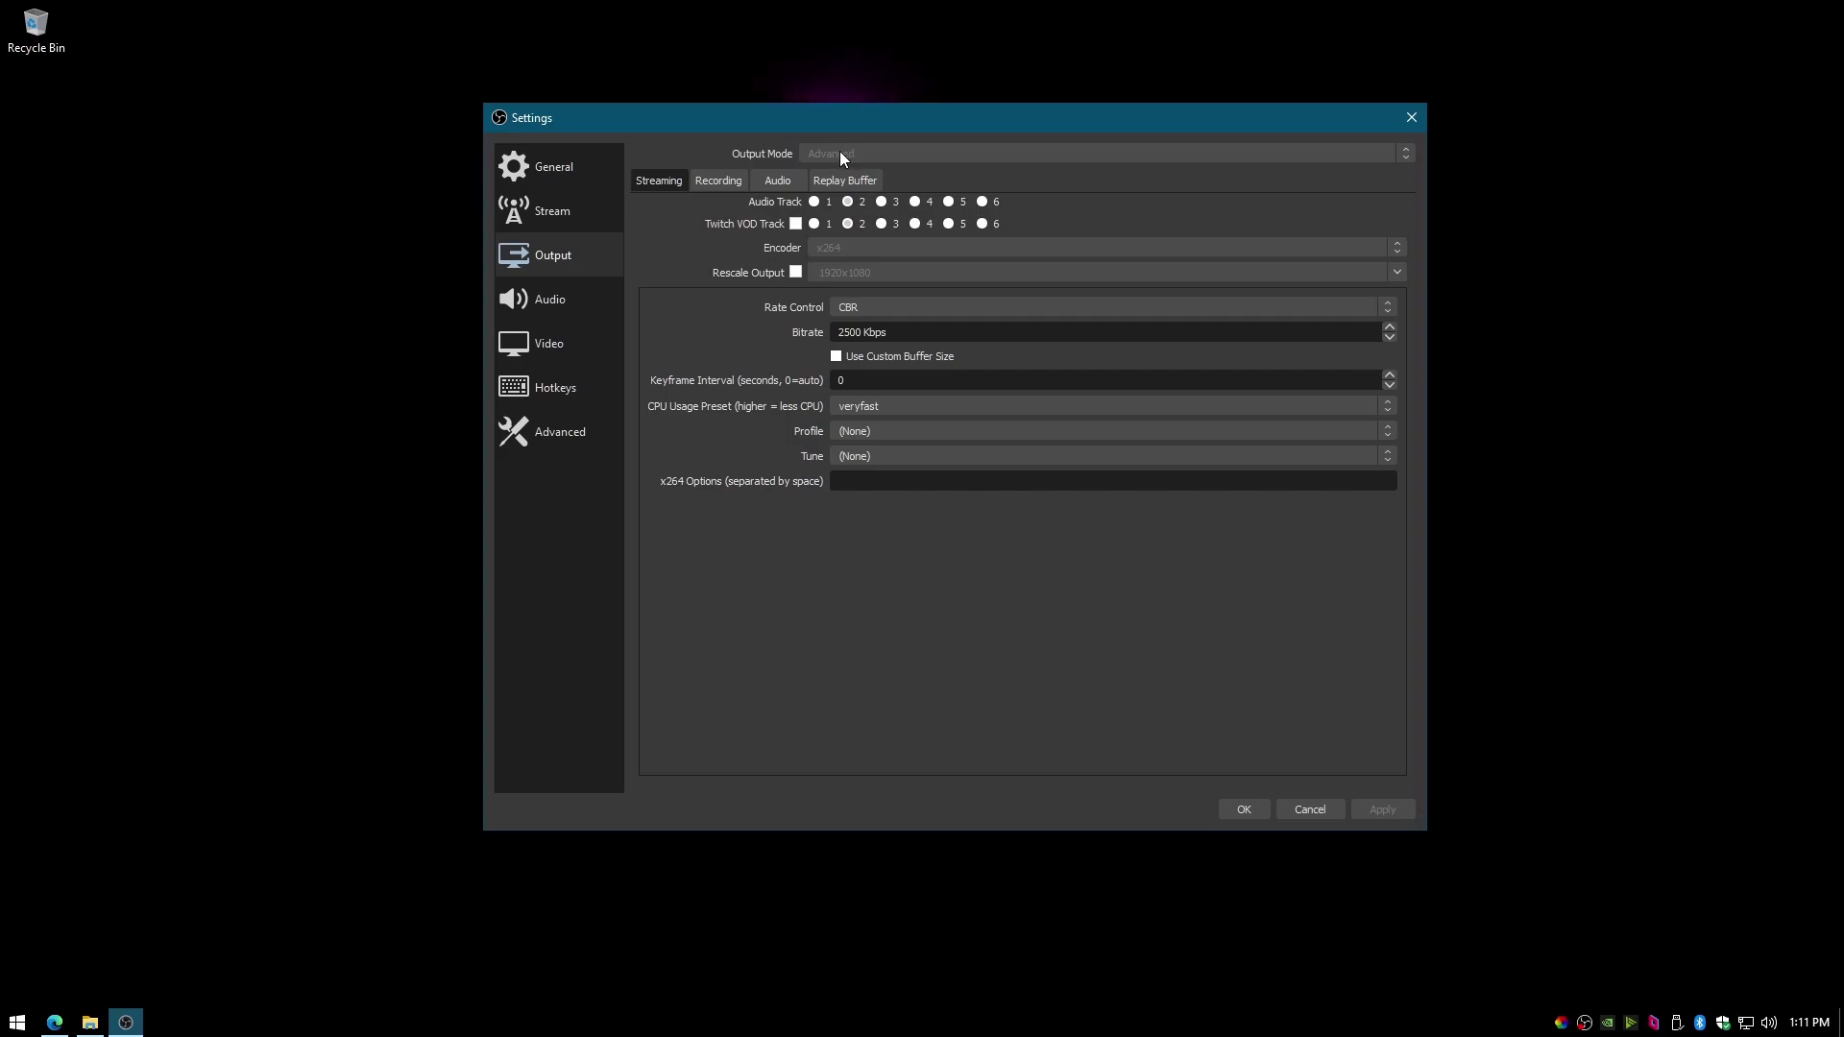
click(714, 185)
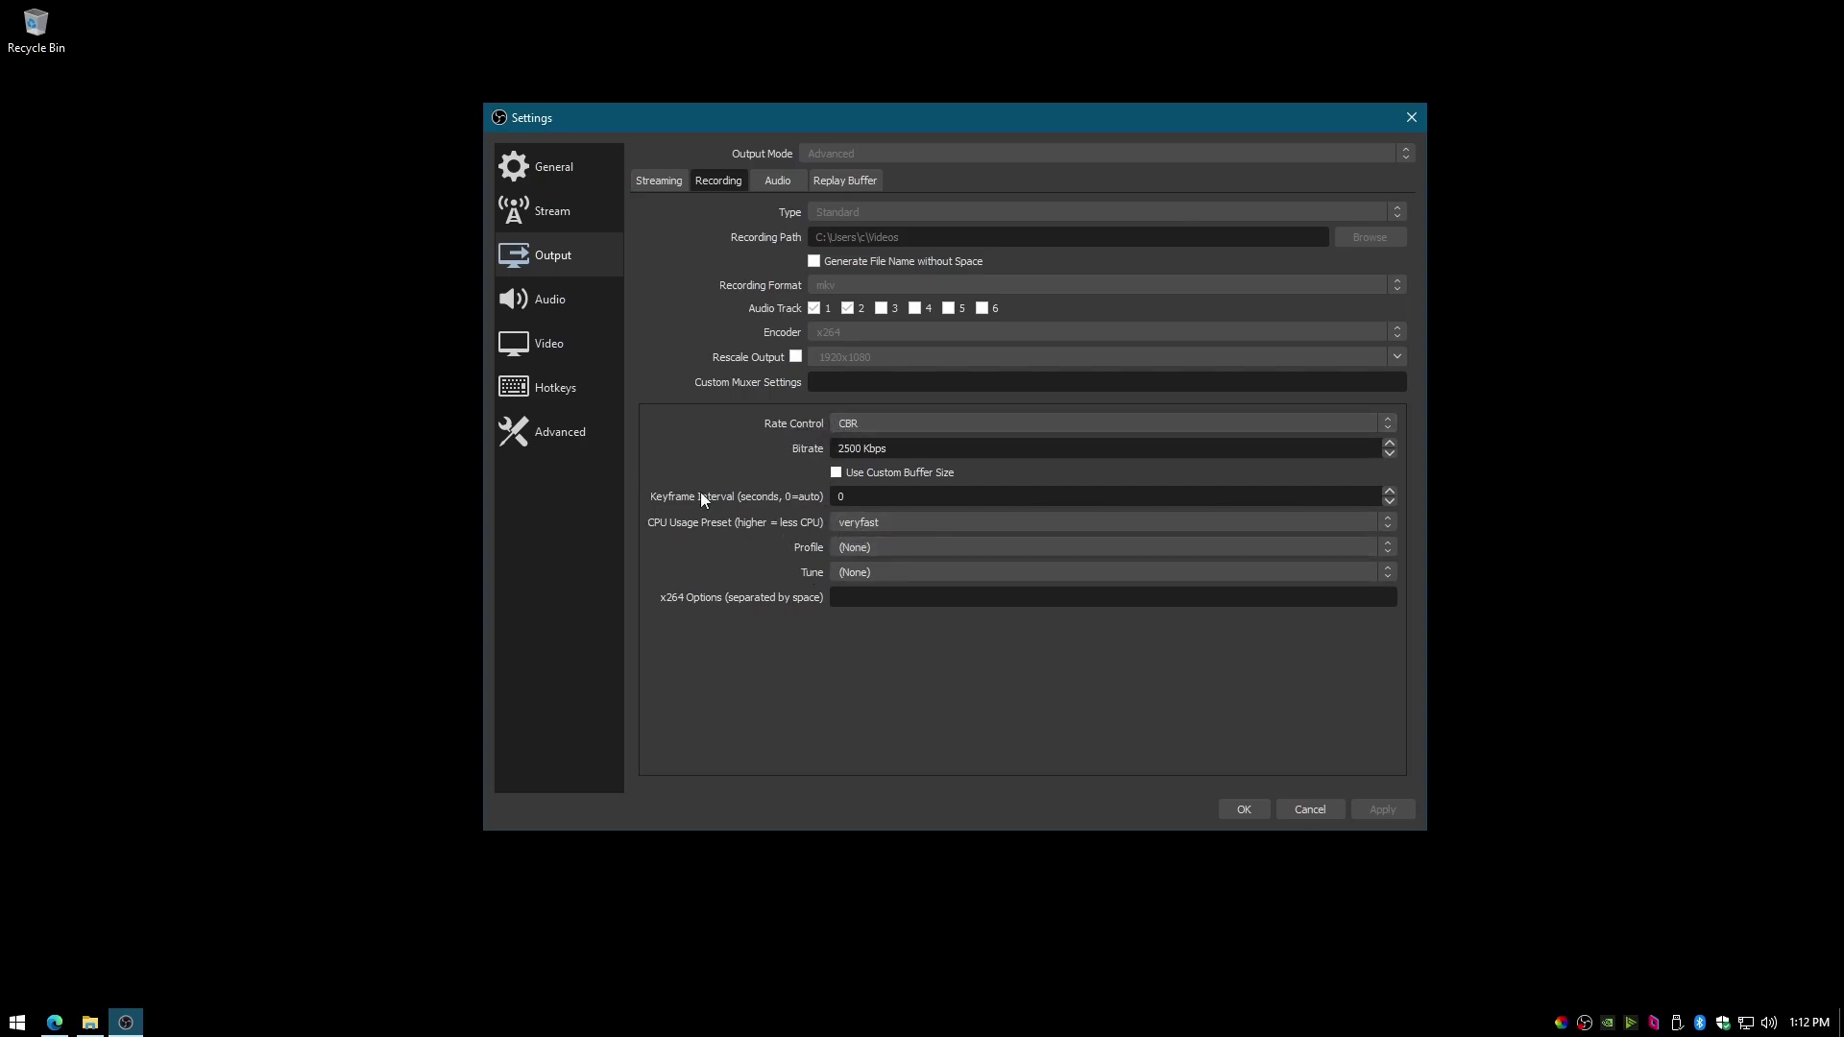
- Check the Desktop Audio device choices and choose Microphone (NVIDIA Broadcast) as the Mic/Auxiliary Audio device
click(558, 308)
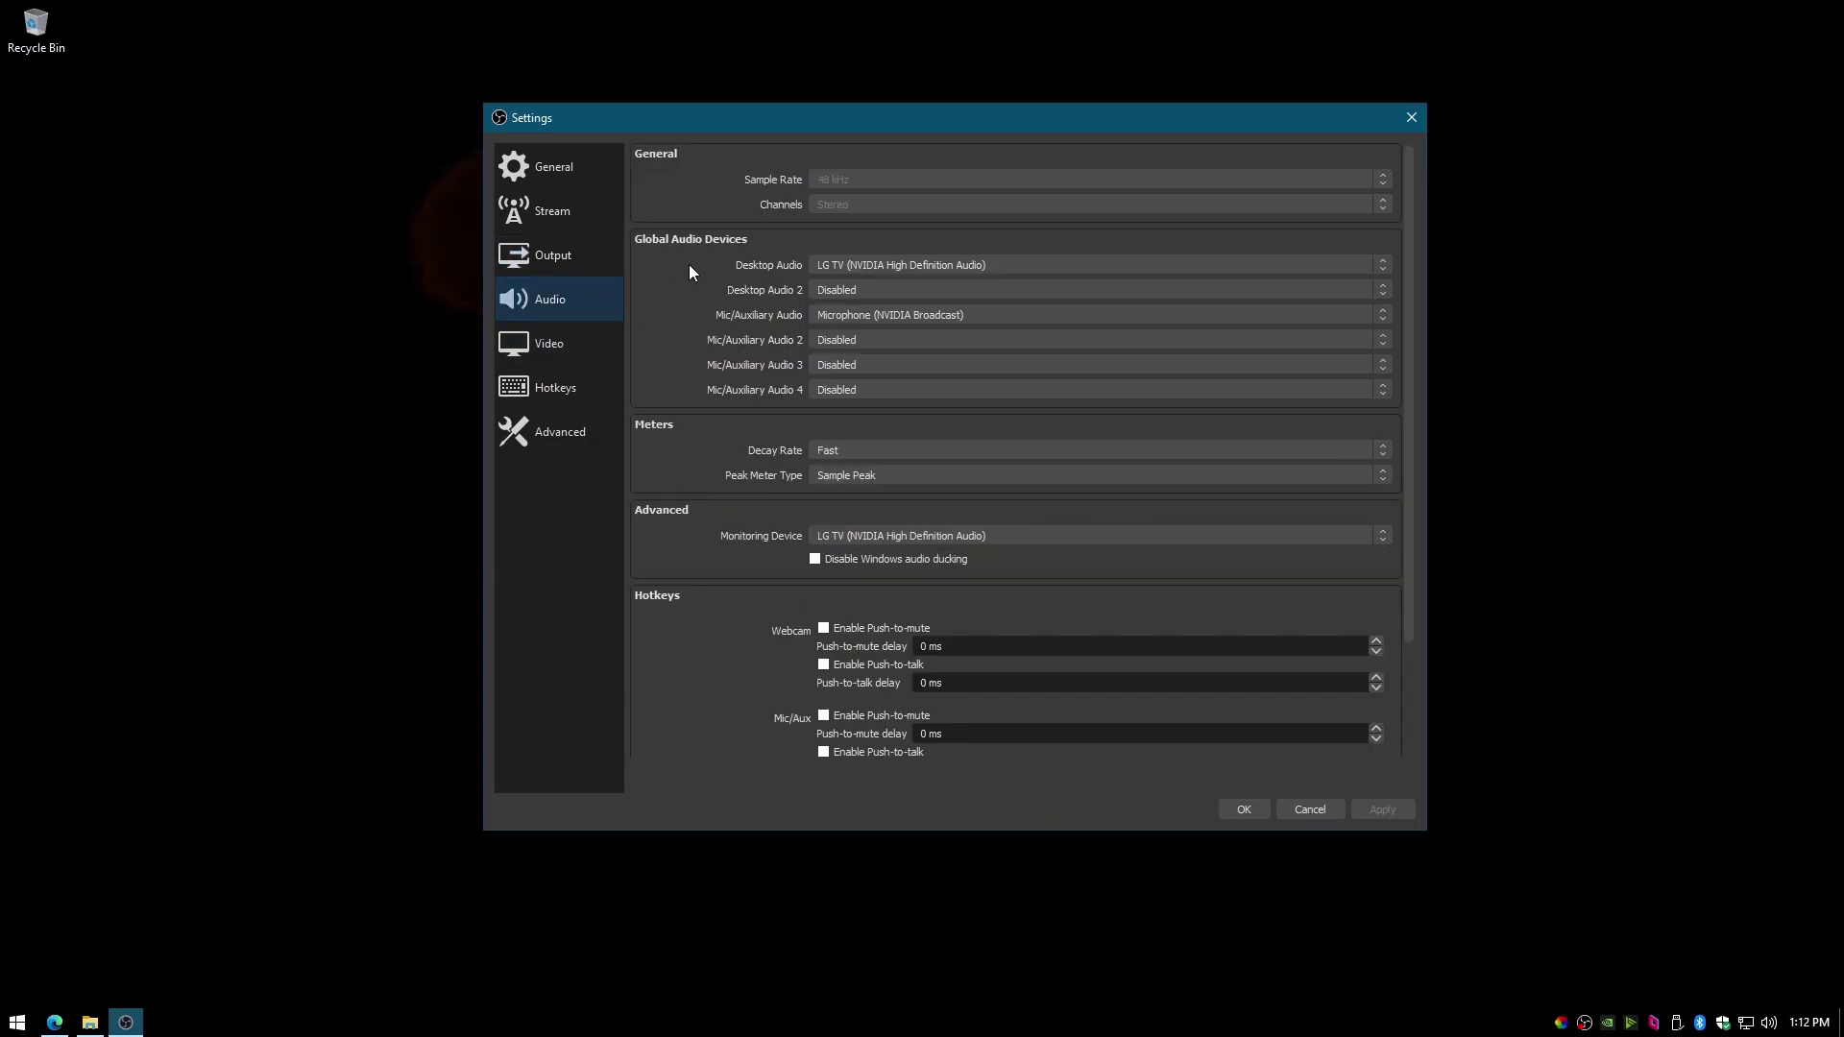
click(834, 267)
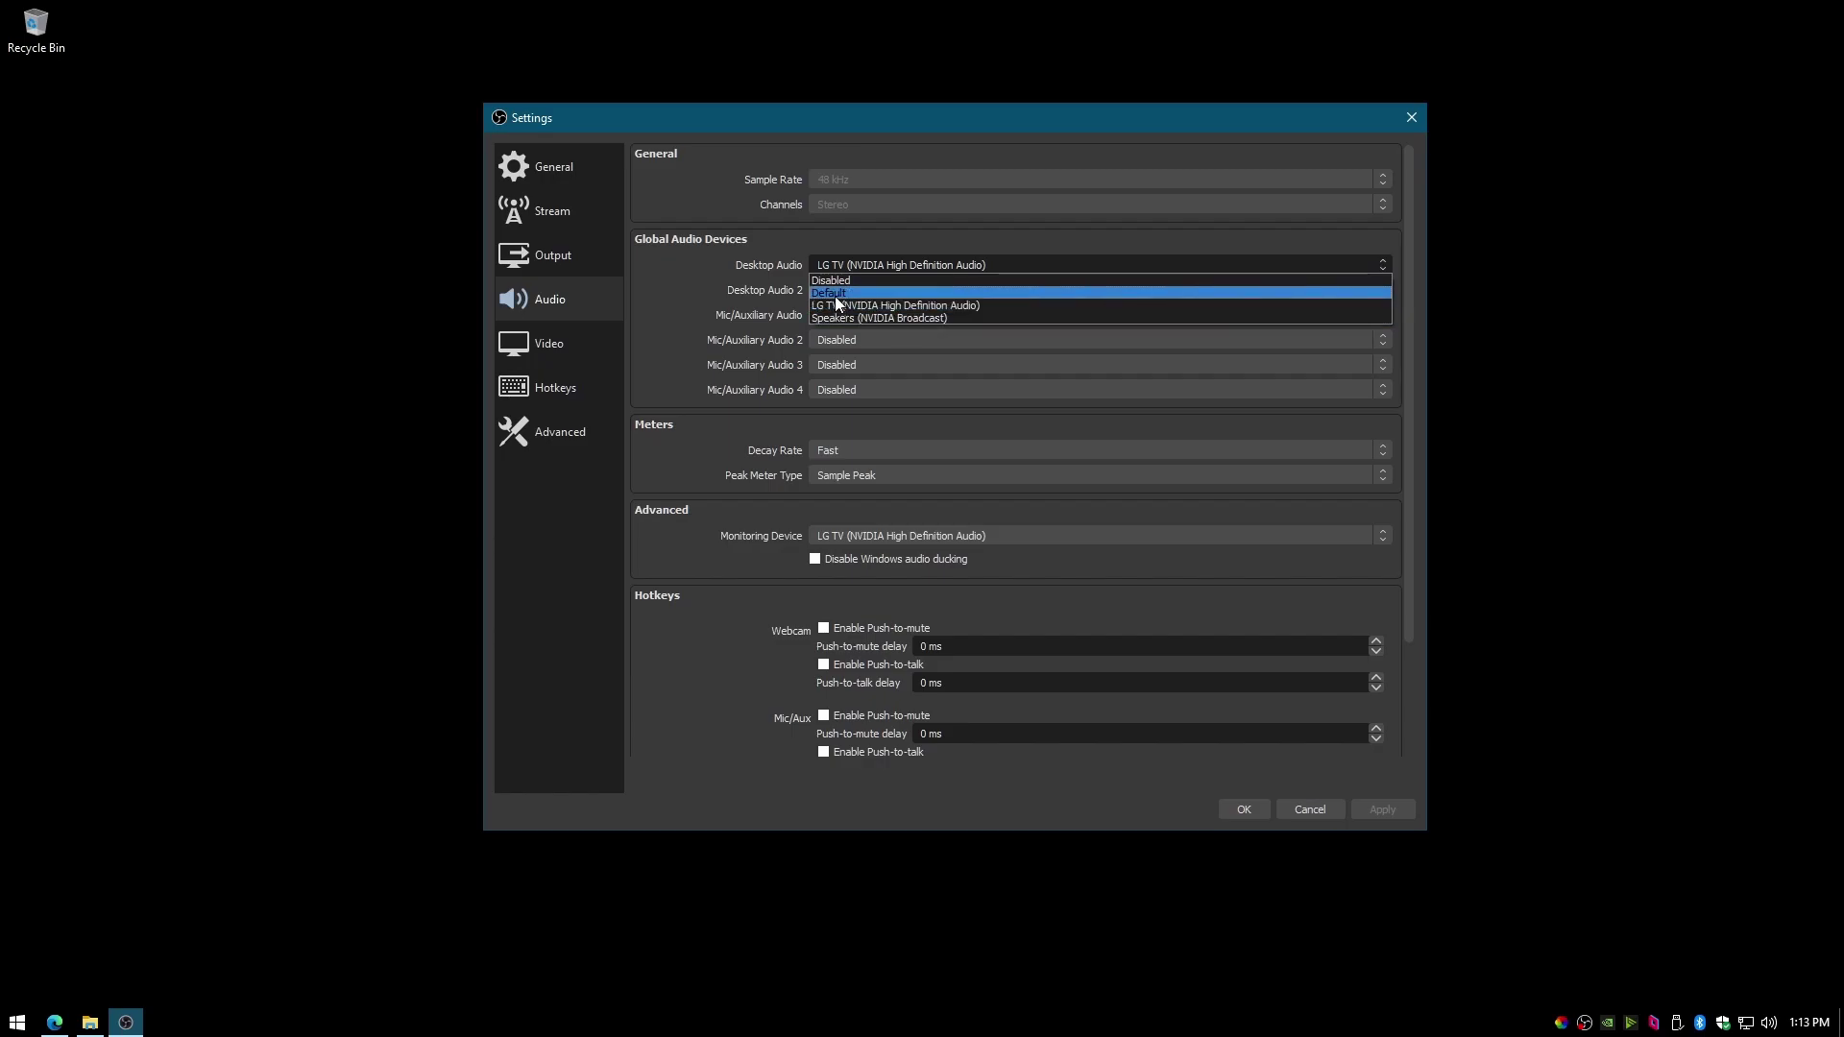
click(737, 302)
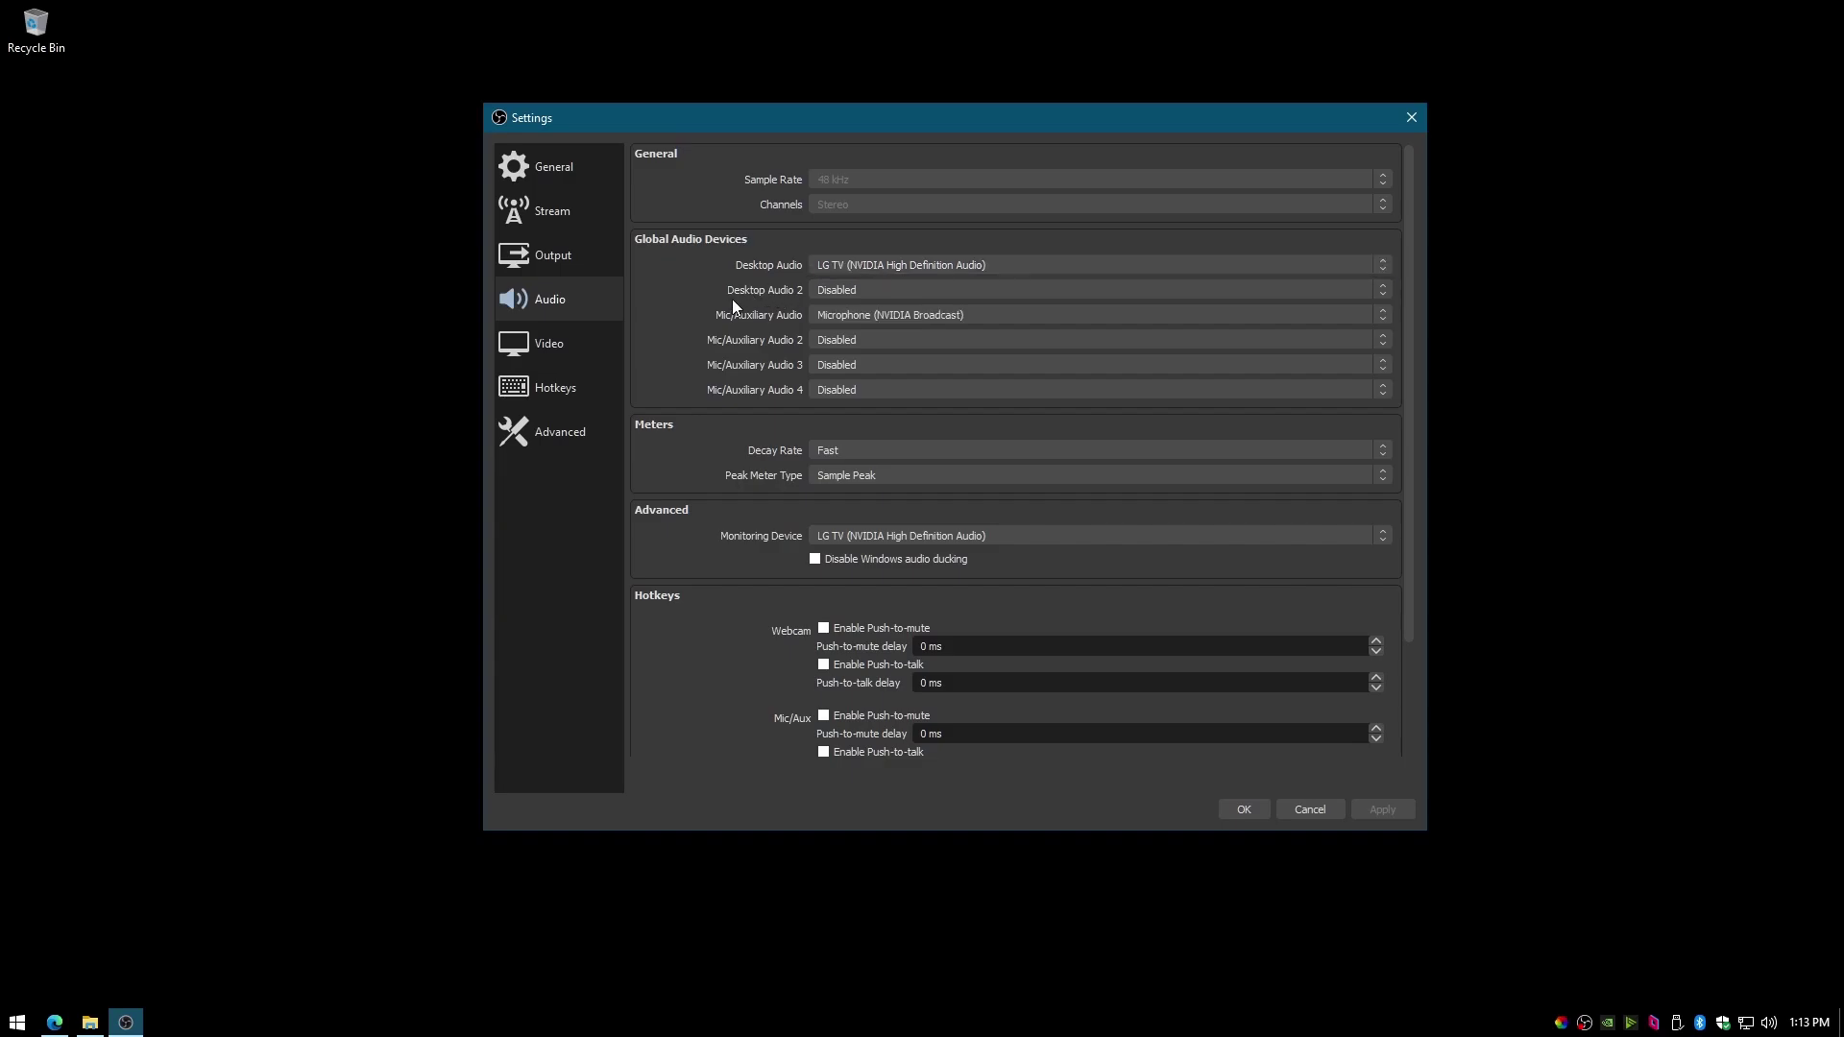
click(837, 318)
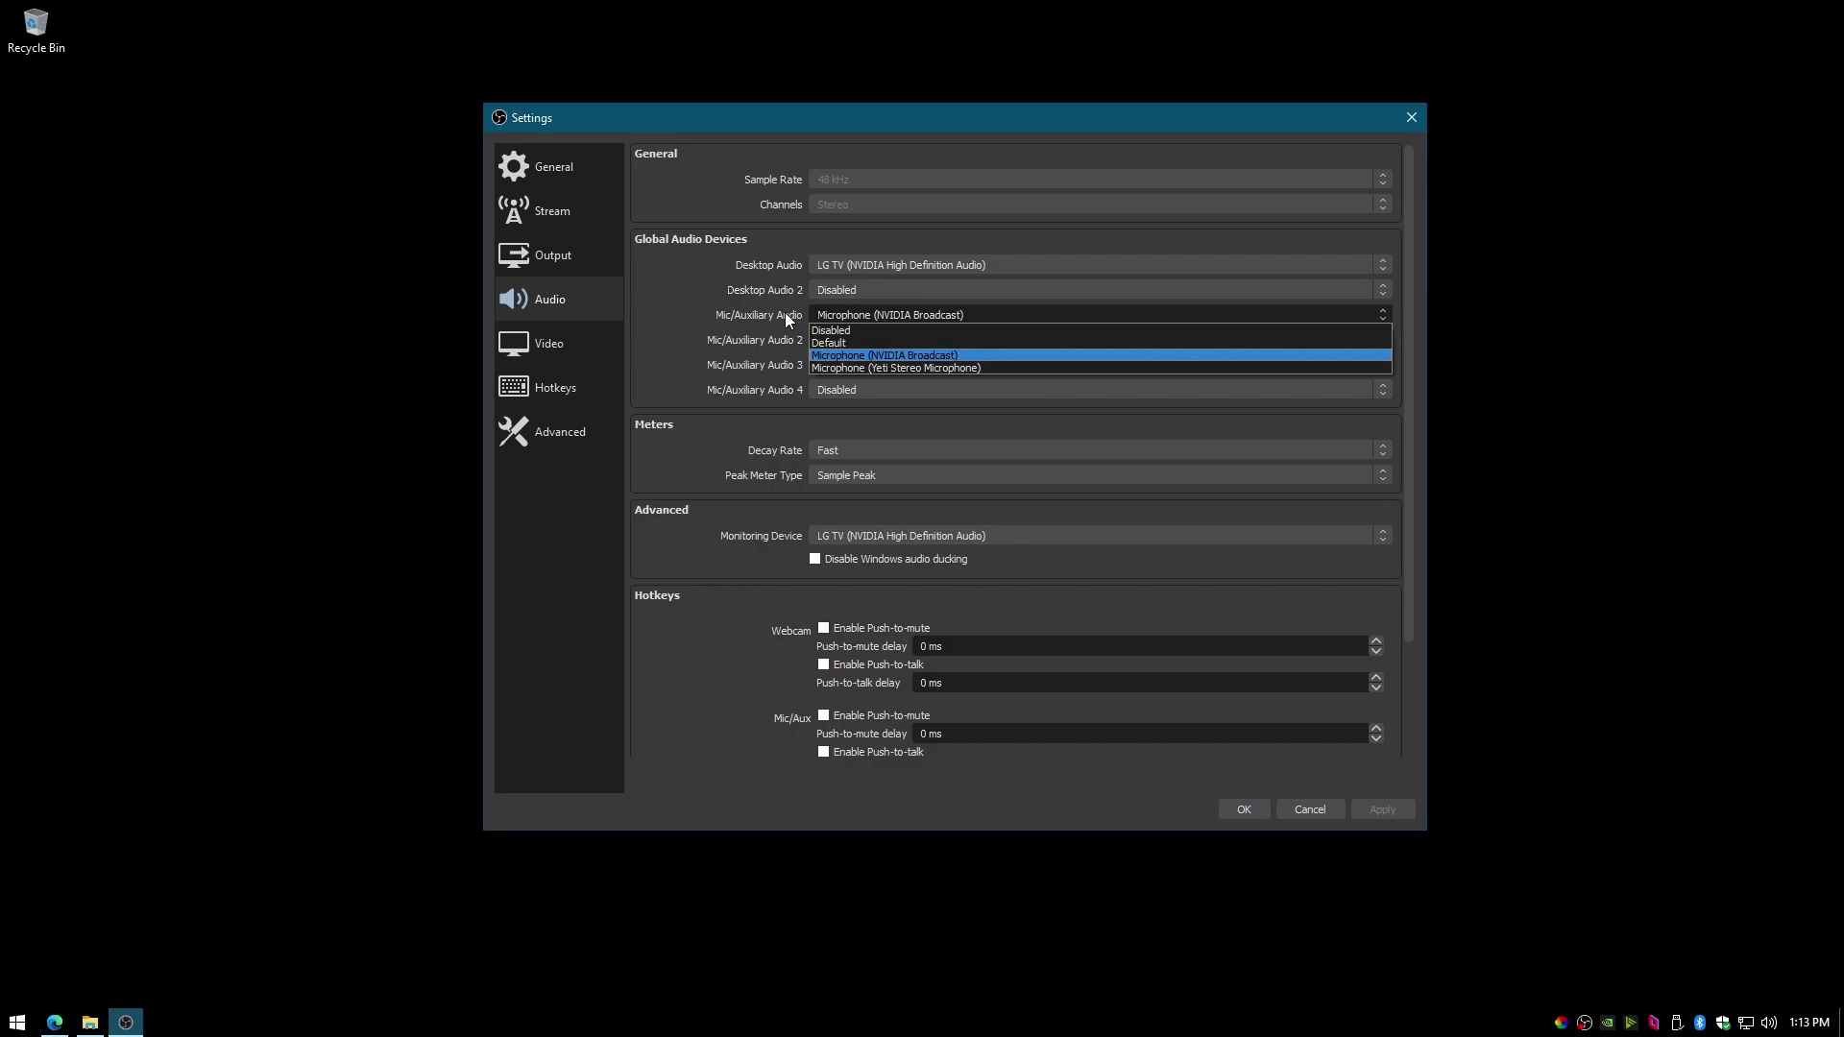
click(836, 353)
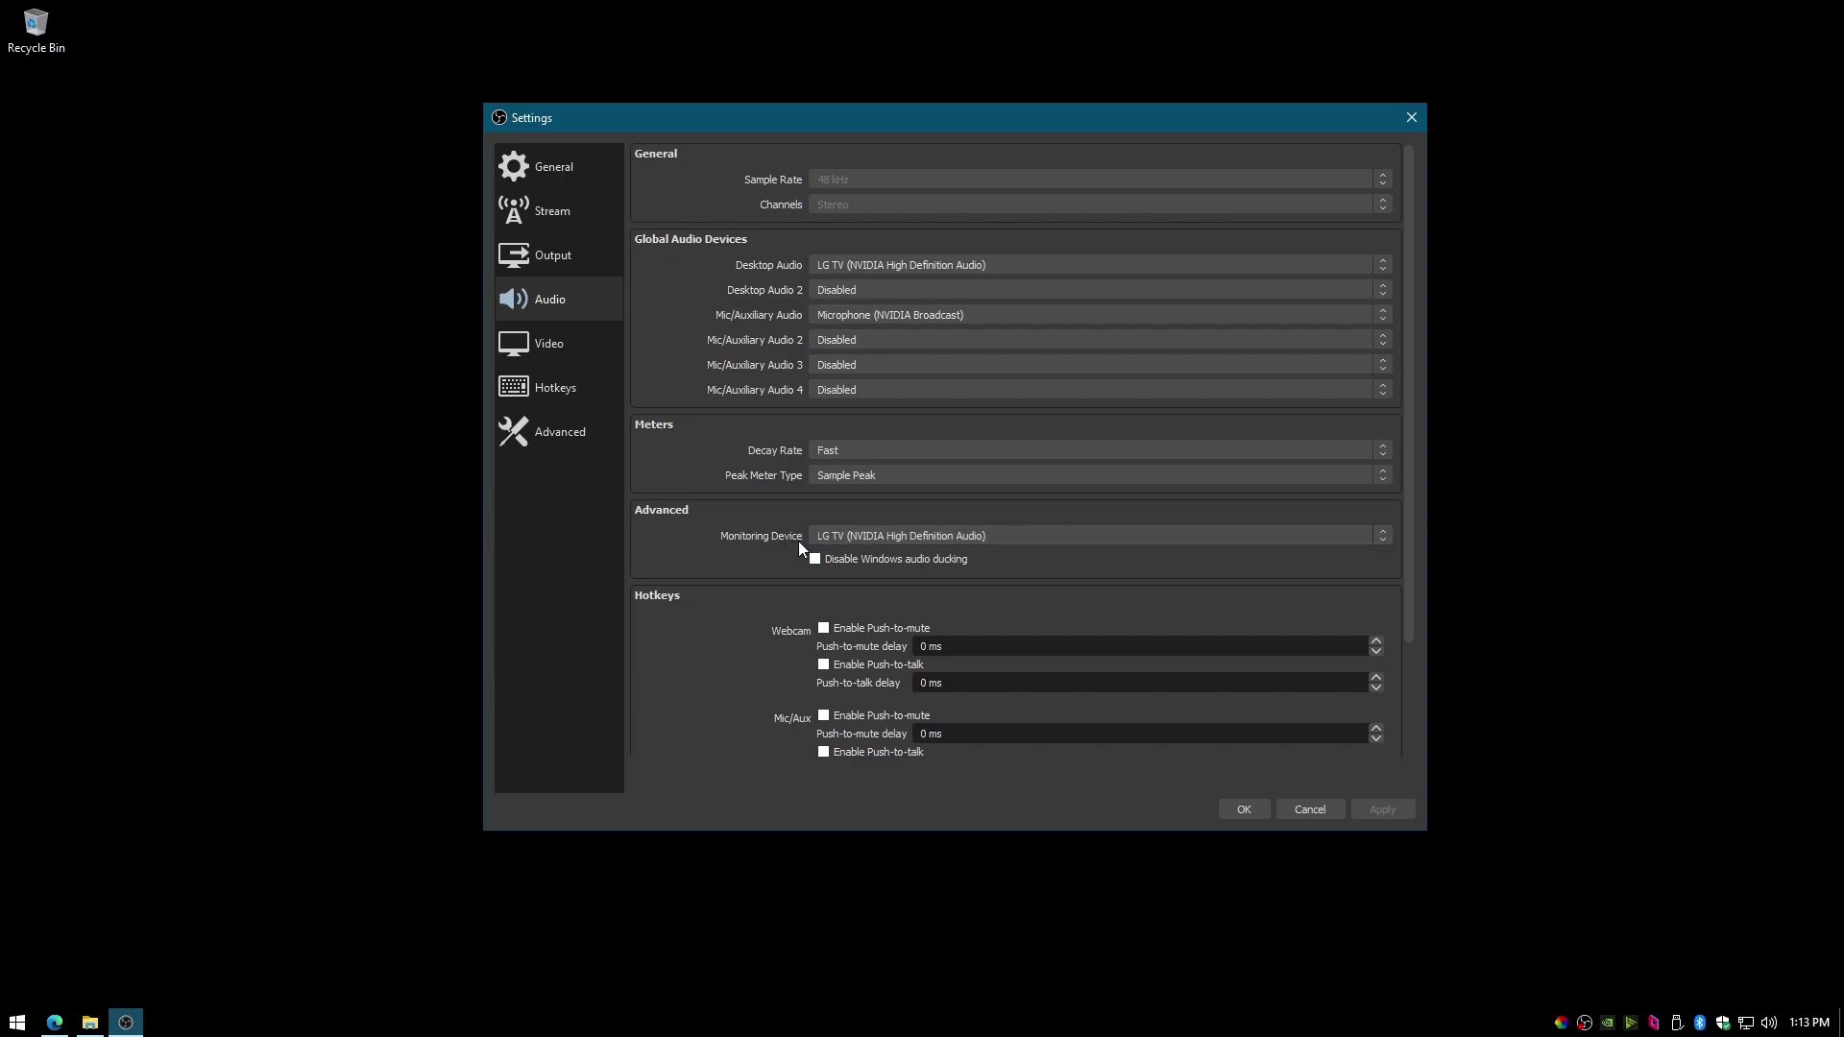
- Set the Start Recording hotkey to the backslash character, apply it, and close the settings
click(555, 358)
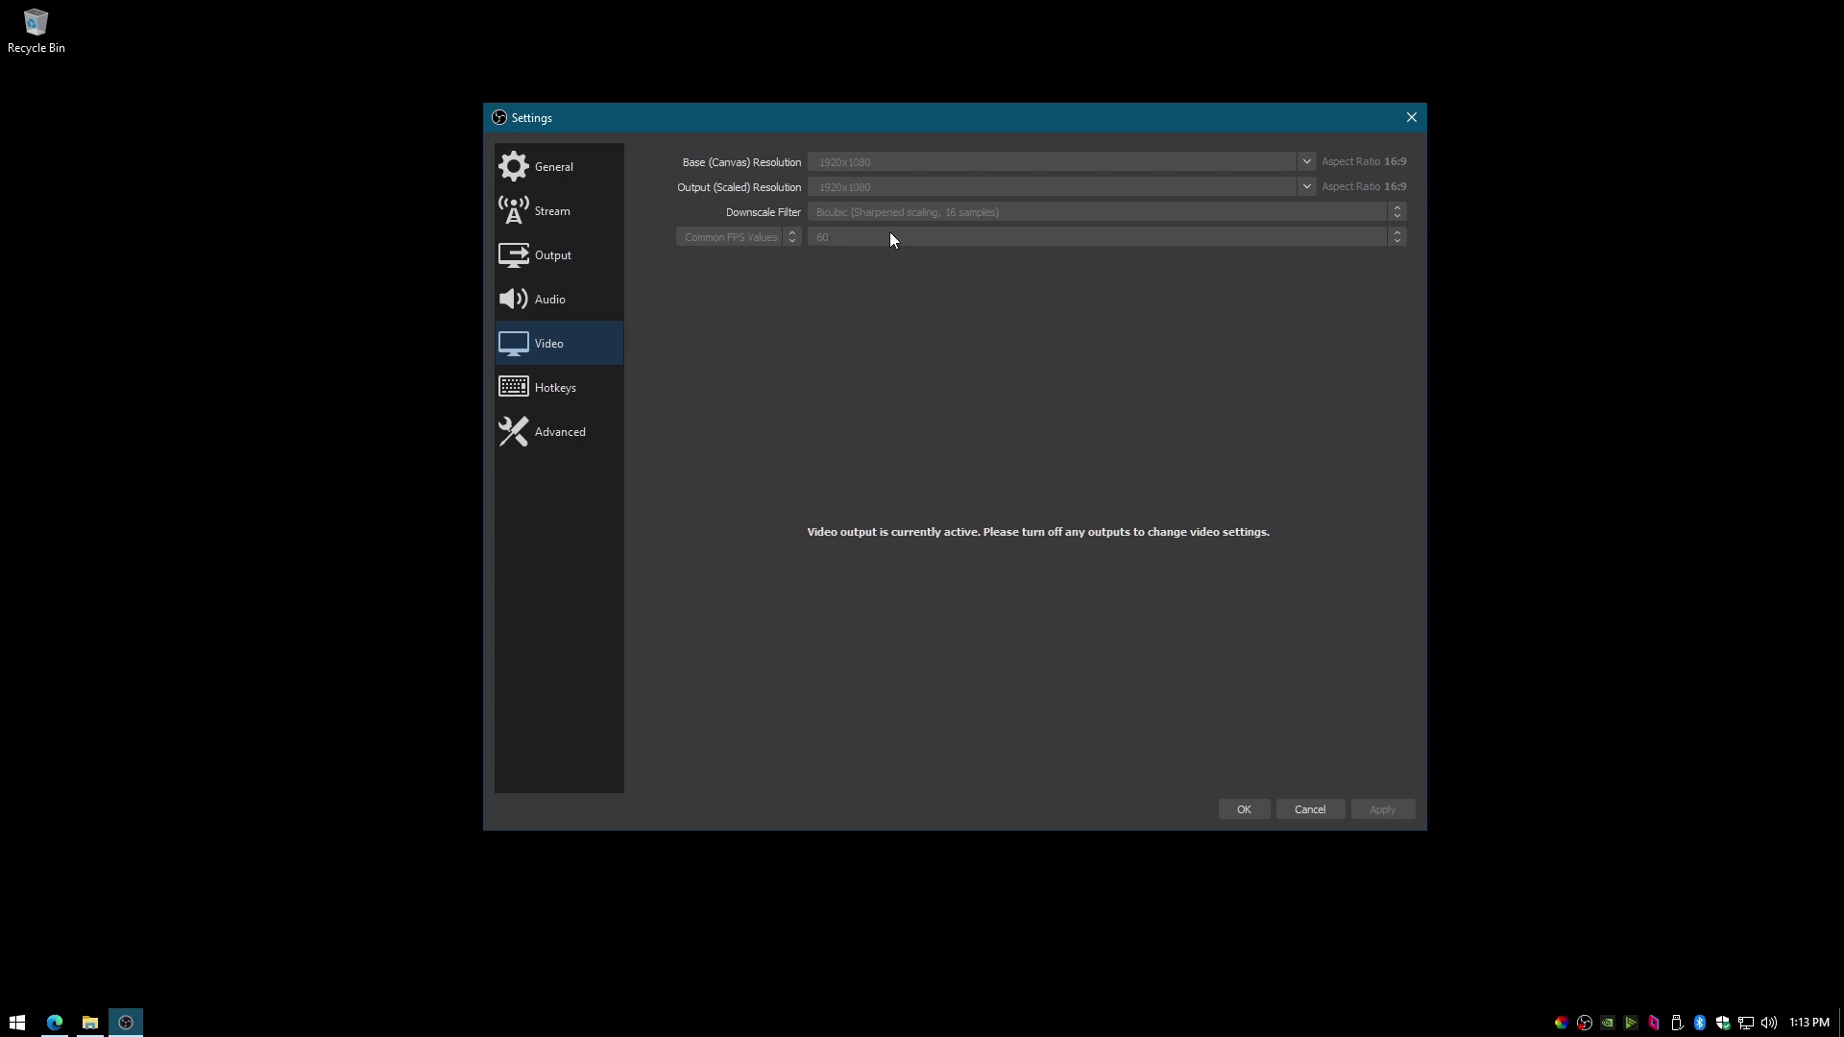
click(583, 388)
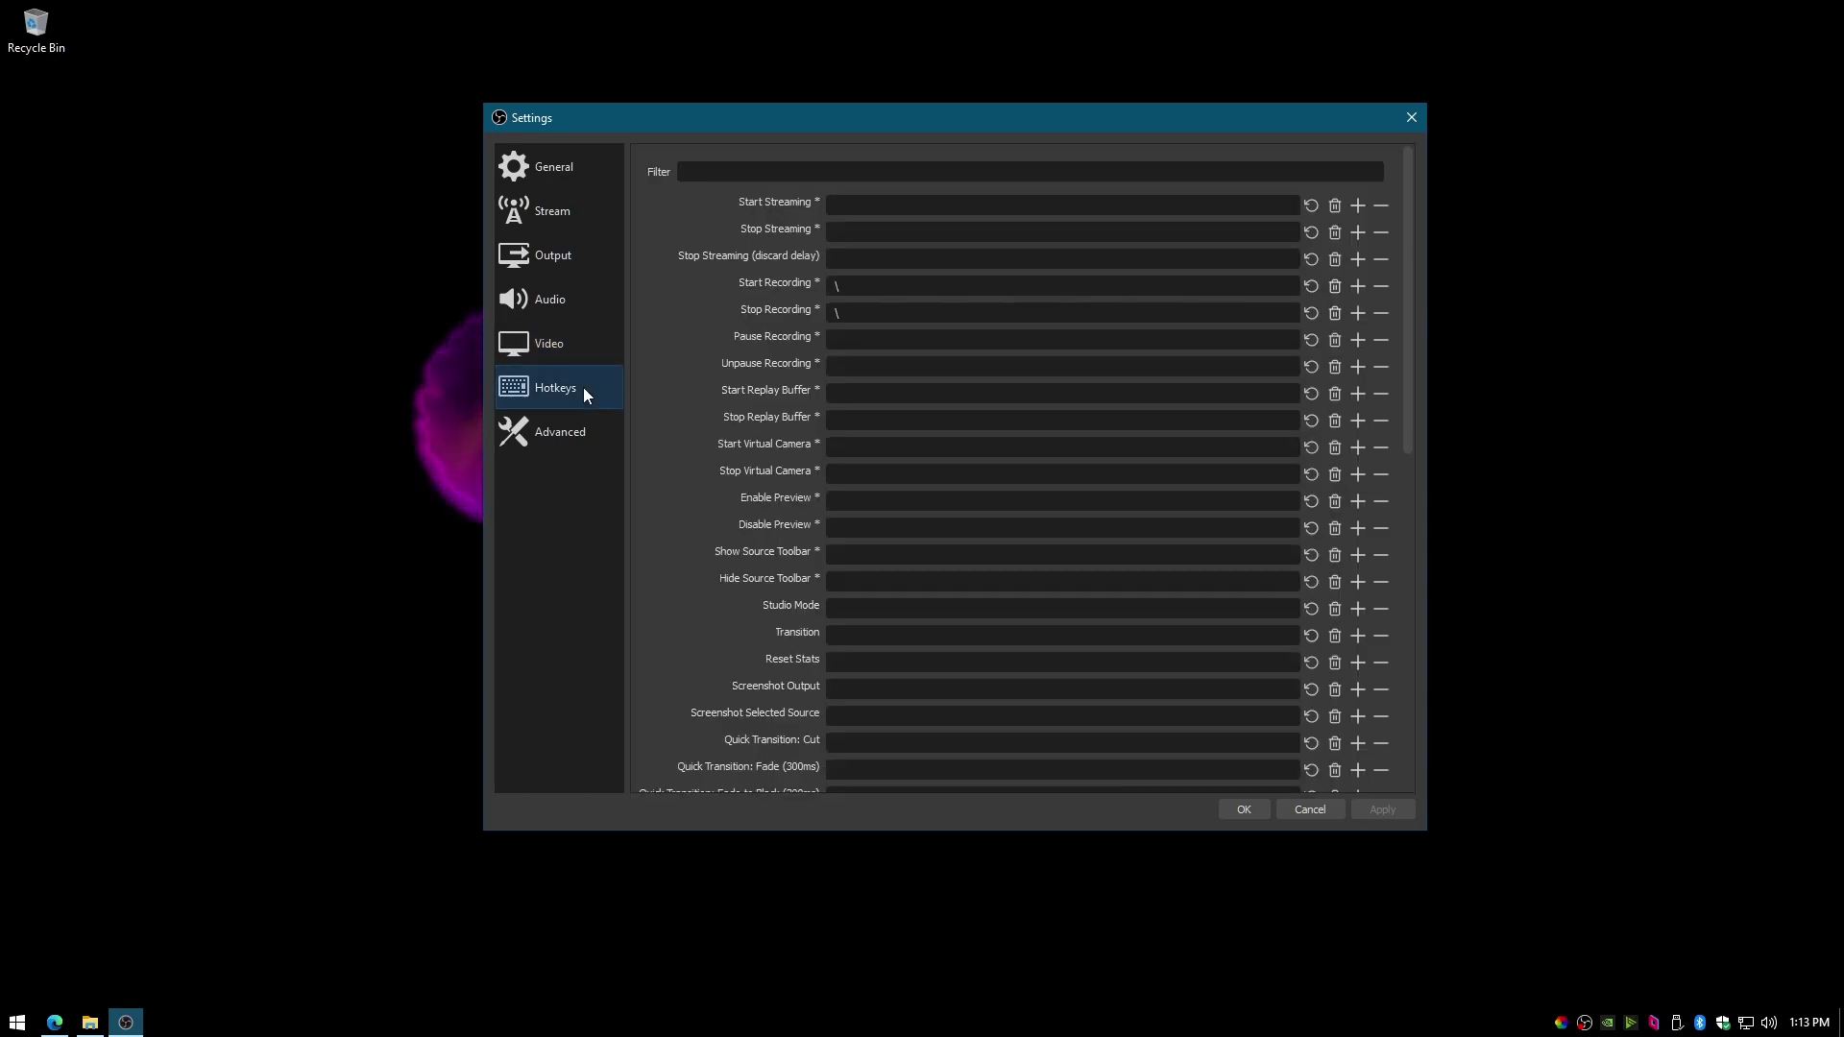
click(889, 286)
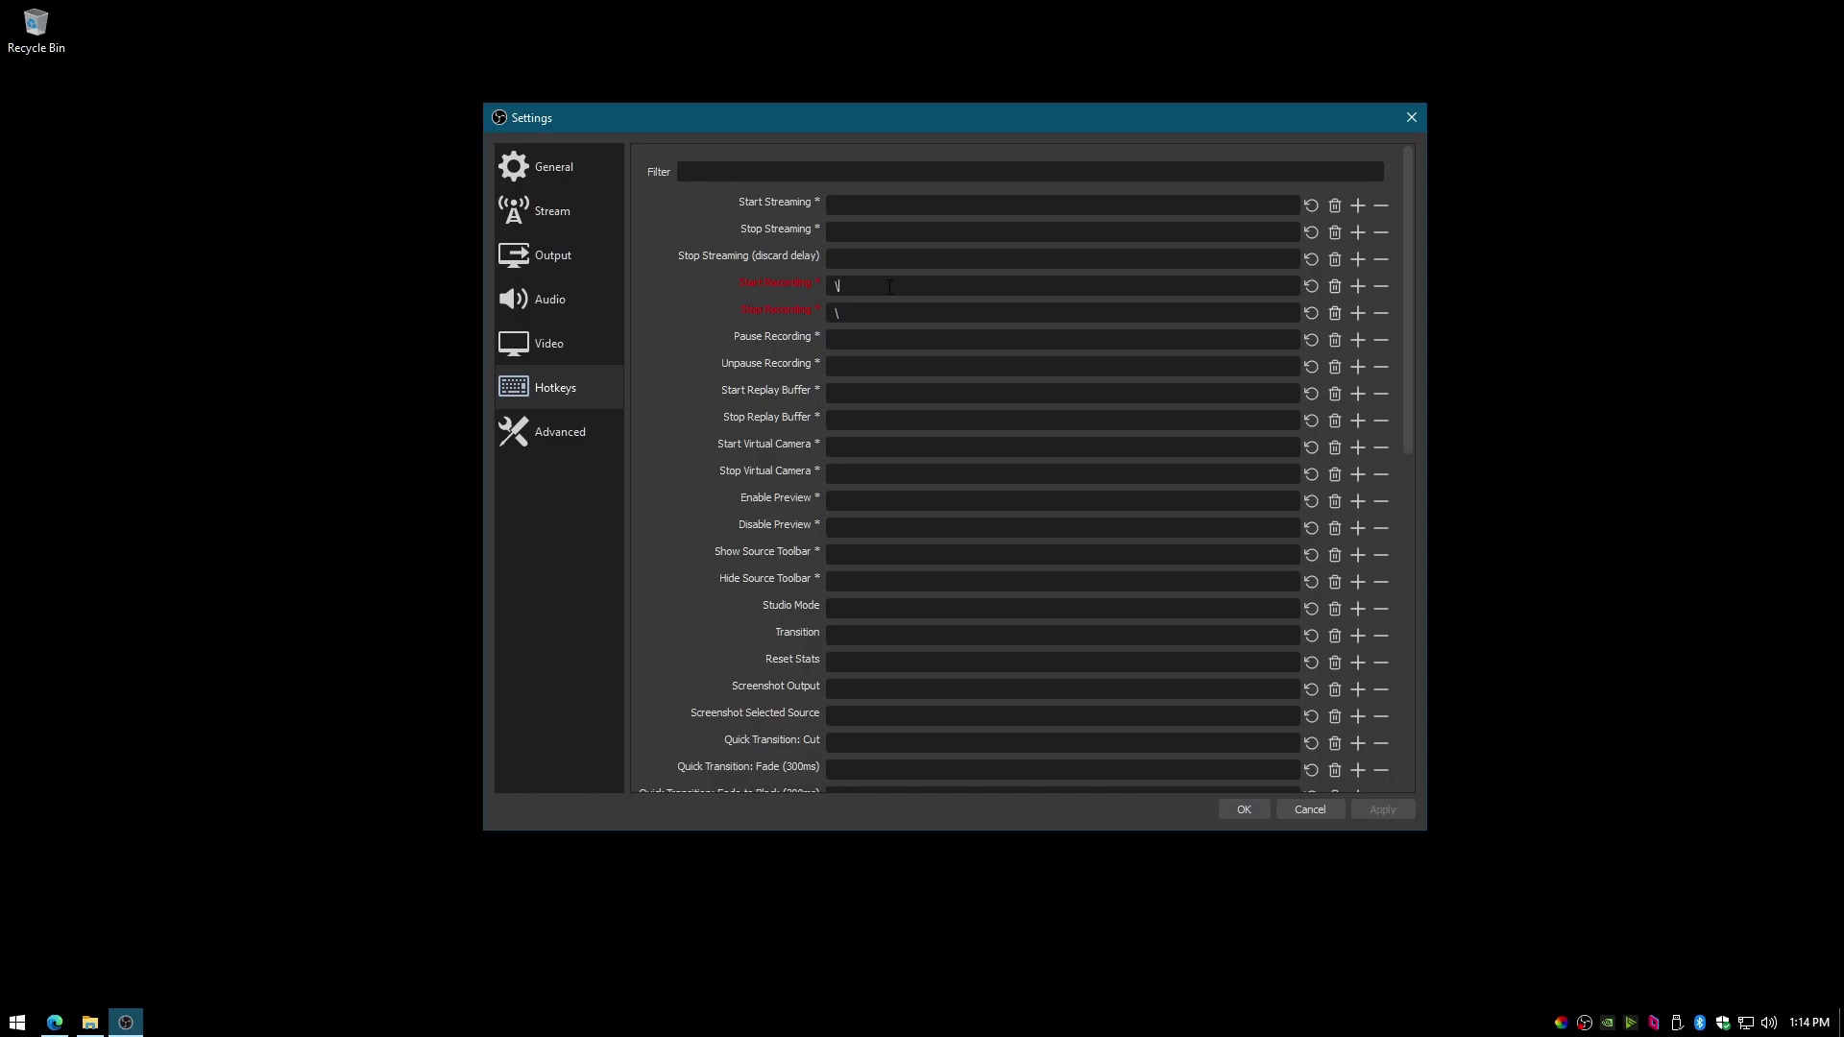
key(ctrl+shift)
key(backslash)
key(backslash)
click(1382, 807)
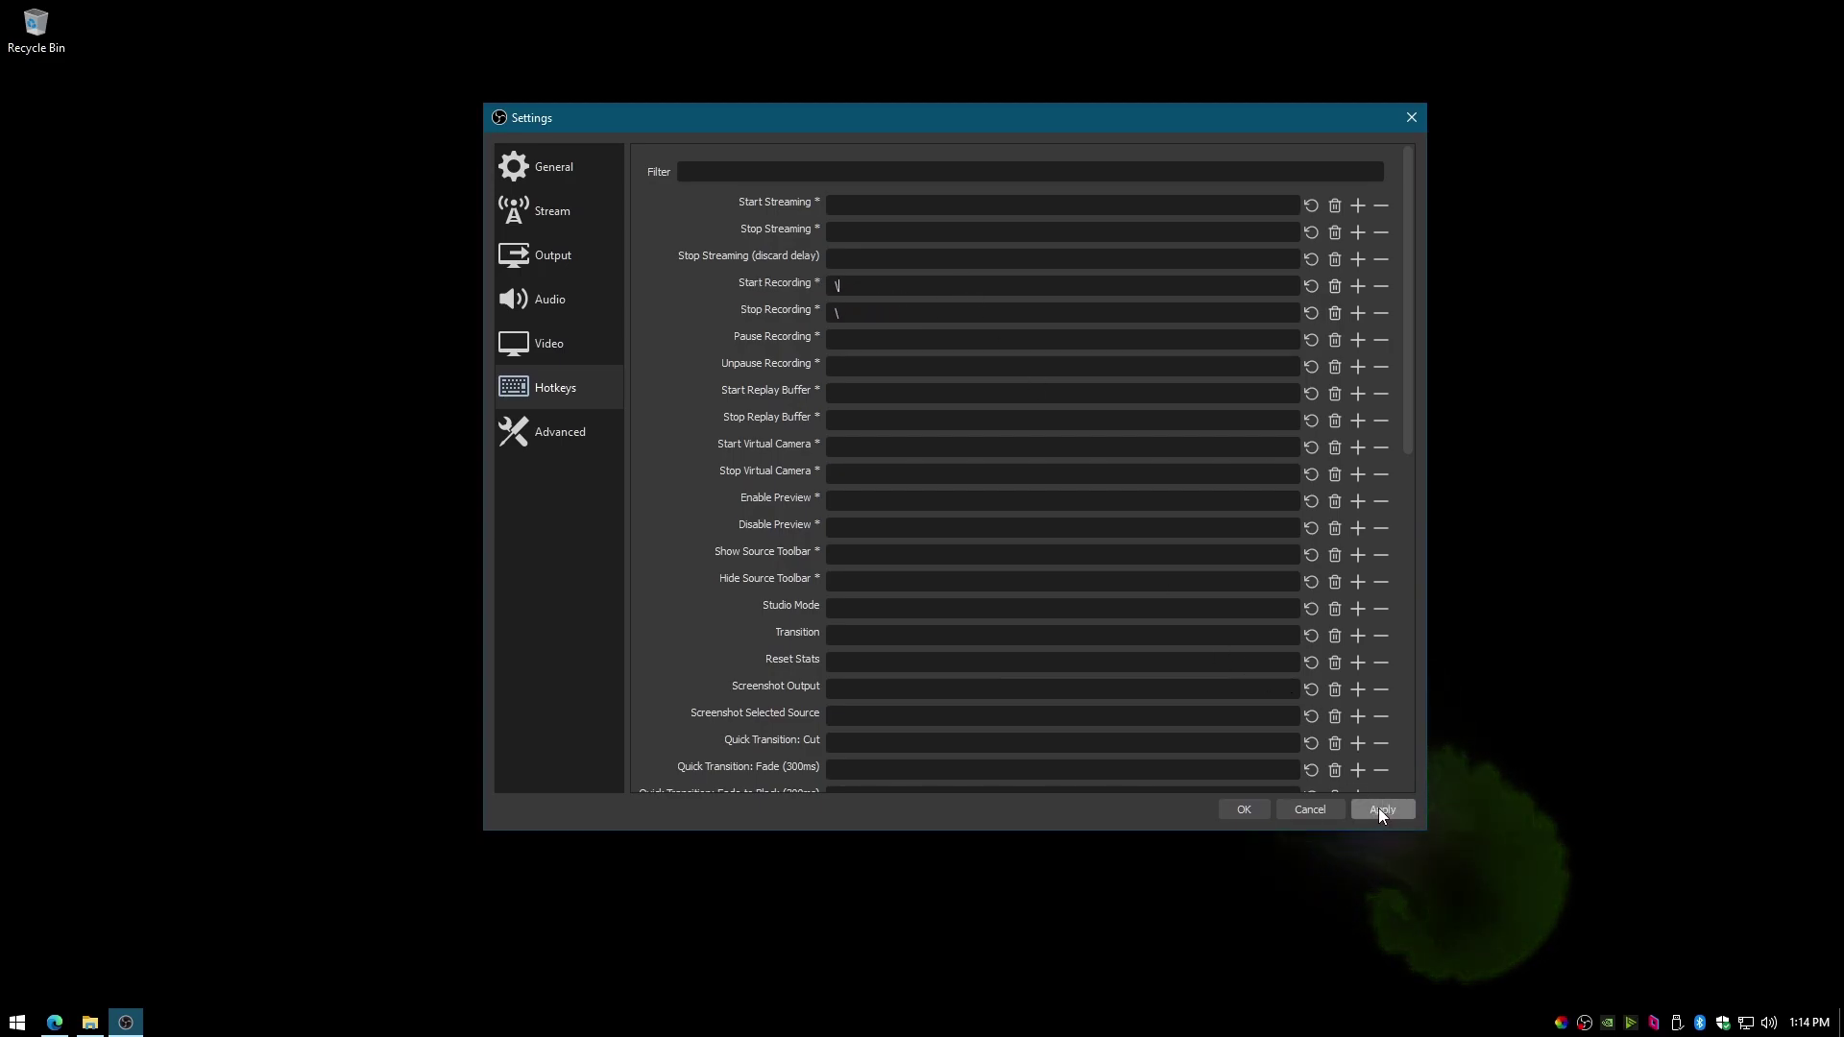
click(1377, 805)
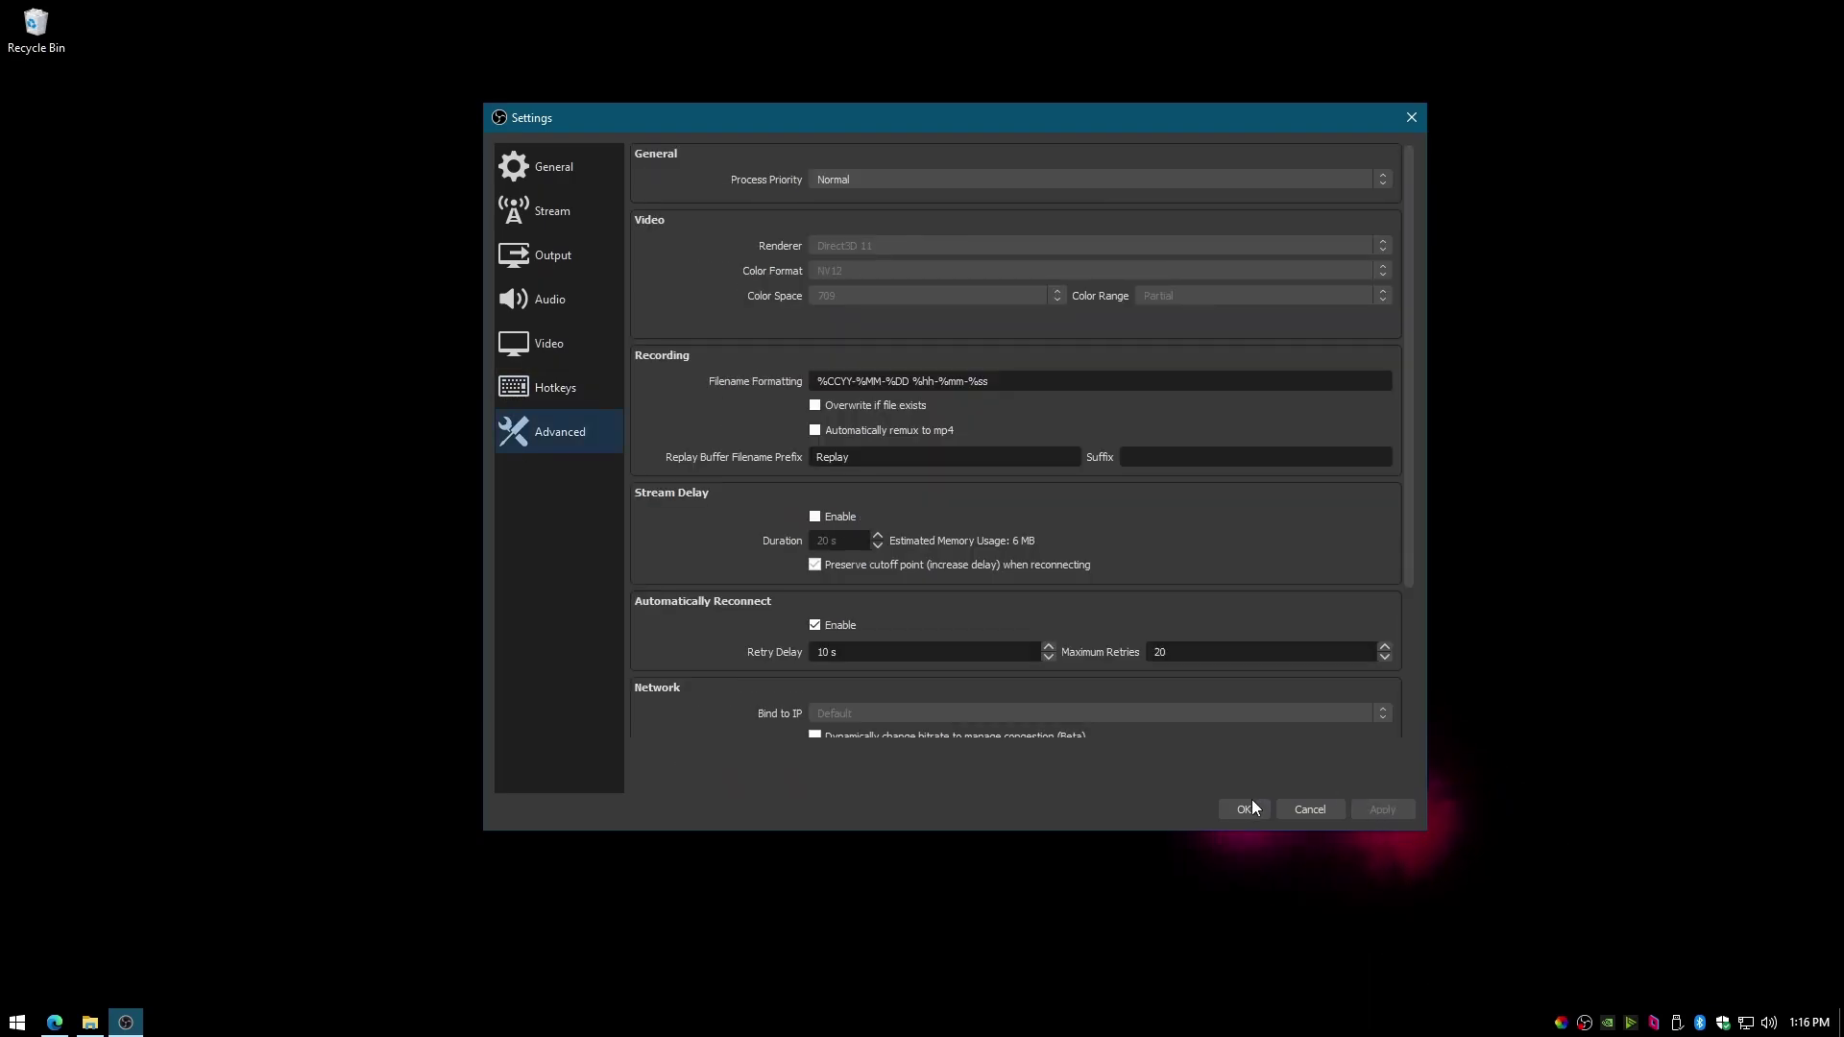
click(1248, 809)
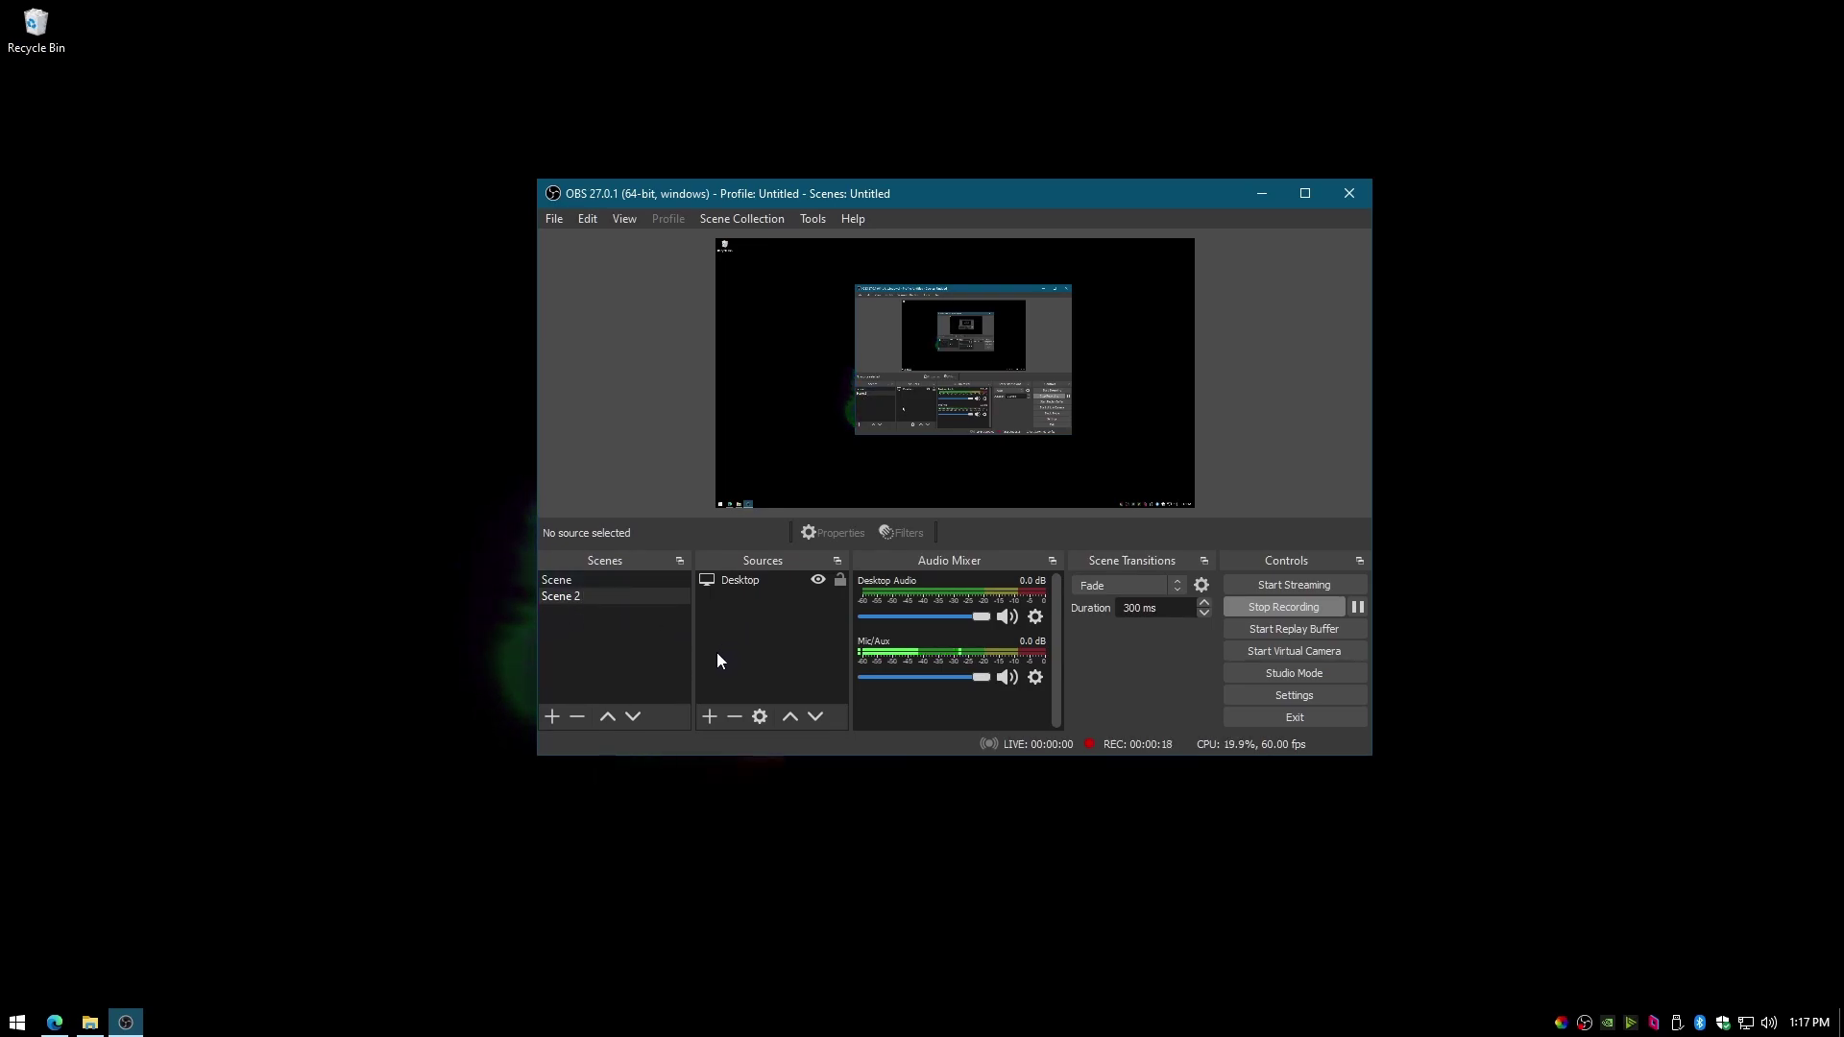
- Add a Display Capture source named desk2 that captures Display 1, the primary monitor
click(717, 716)
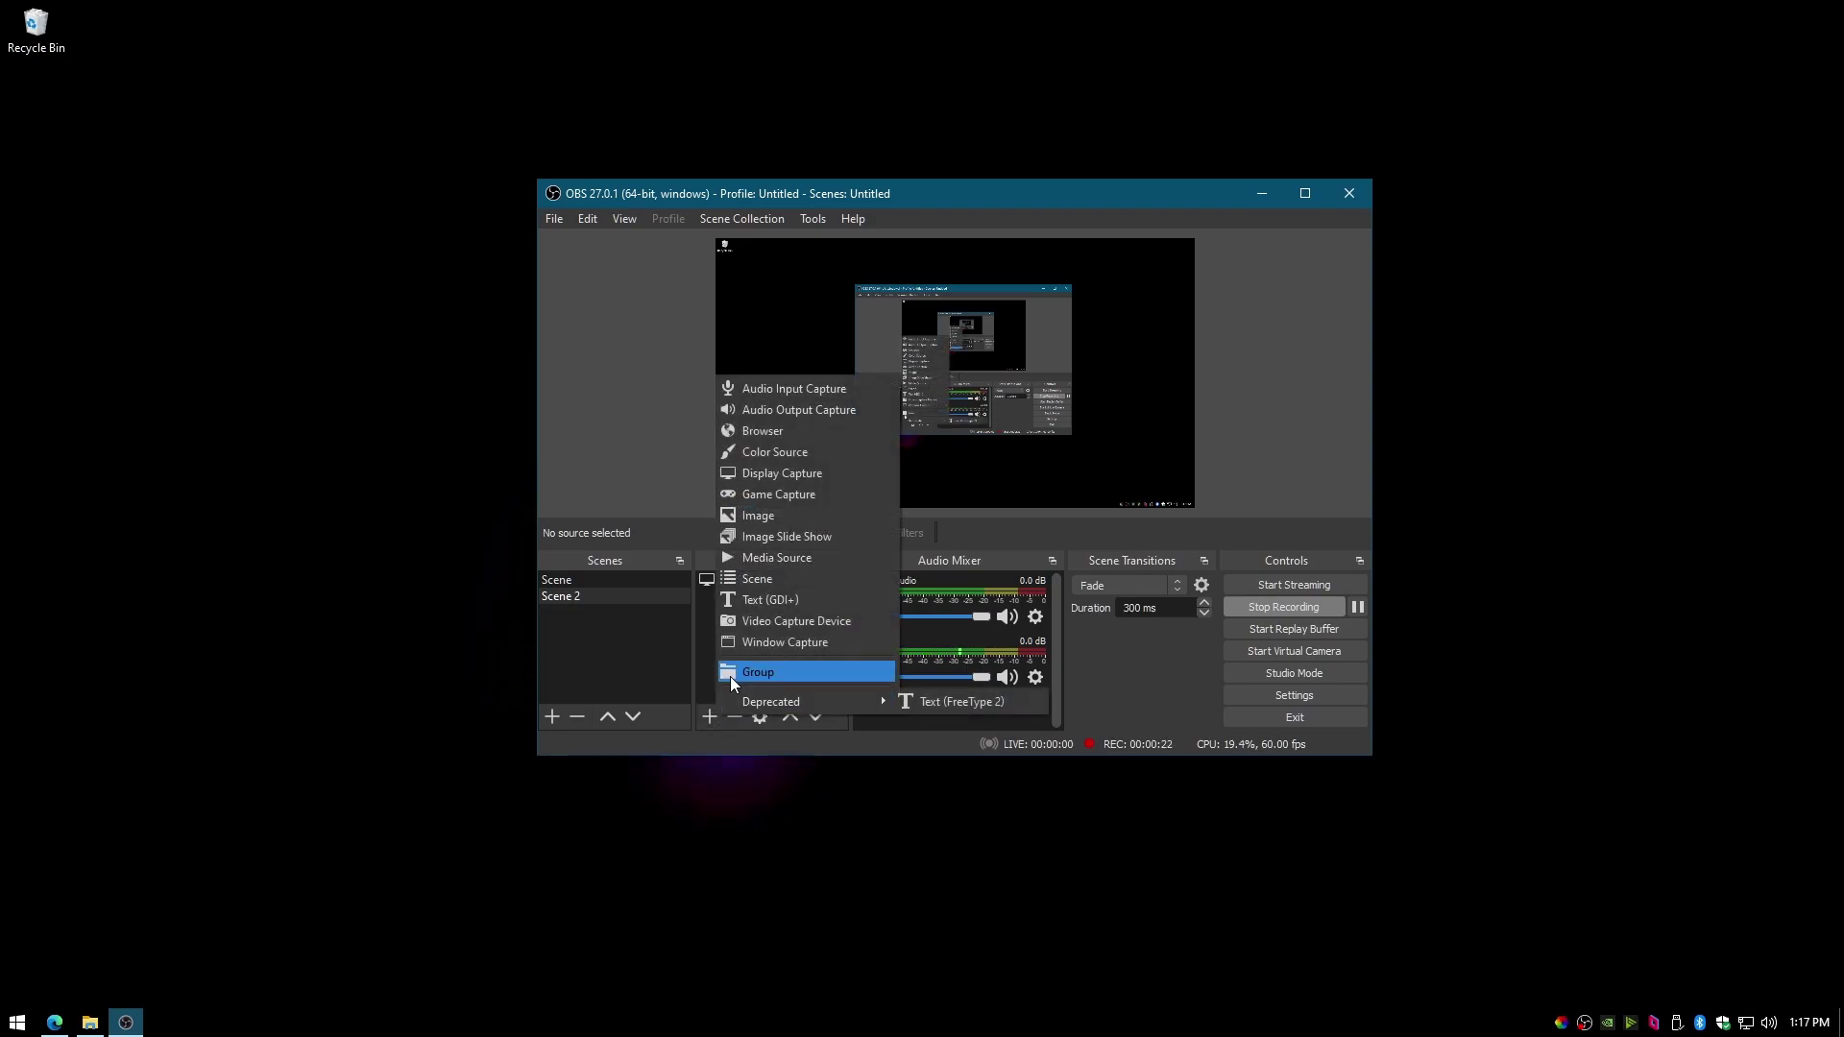
click(774, 477)
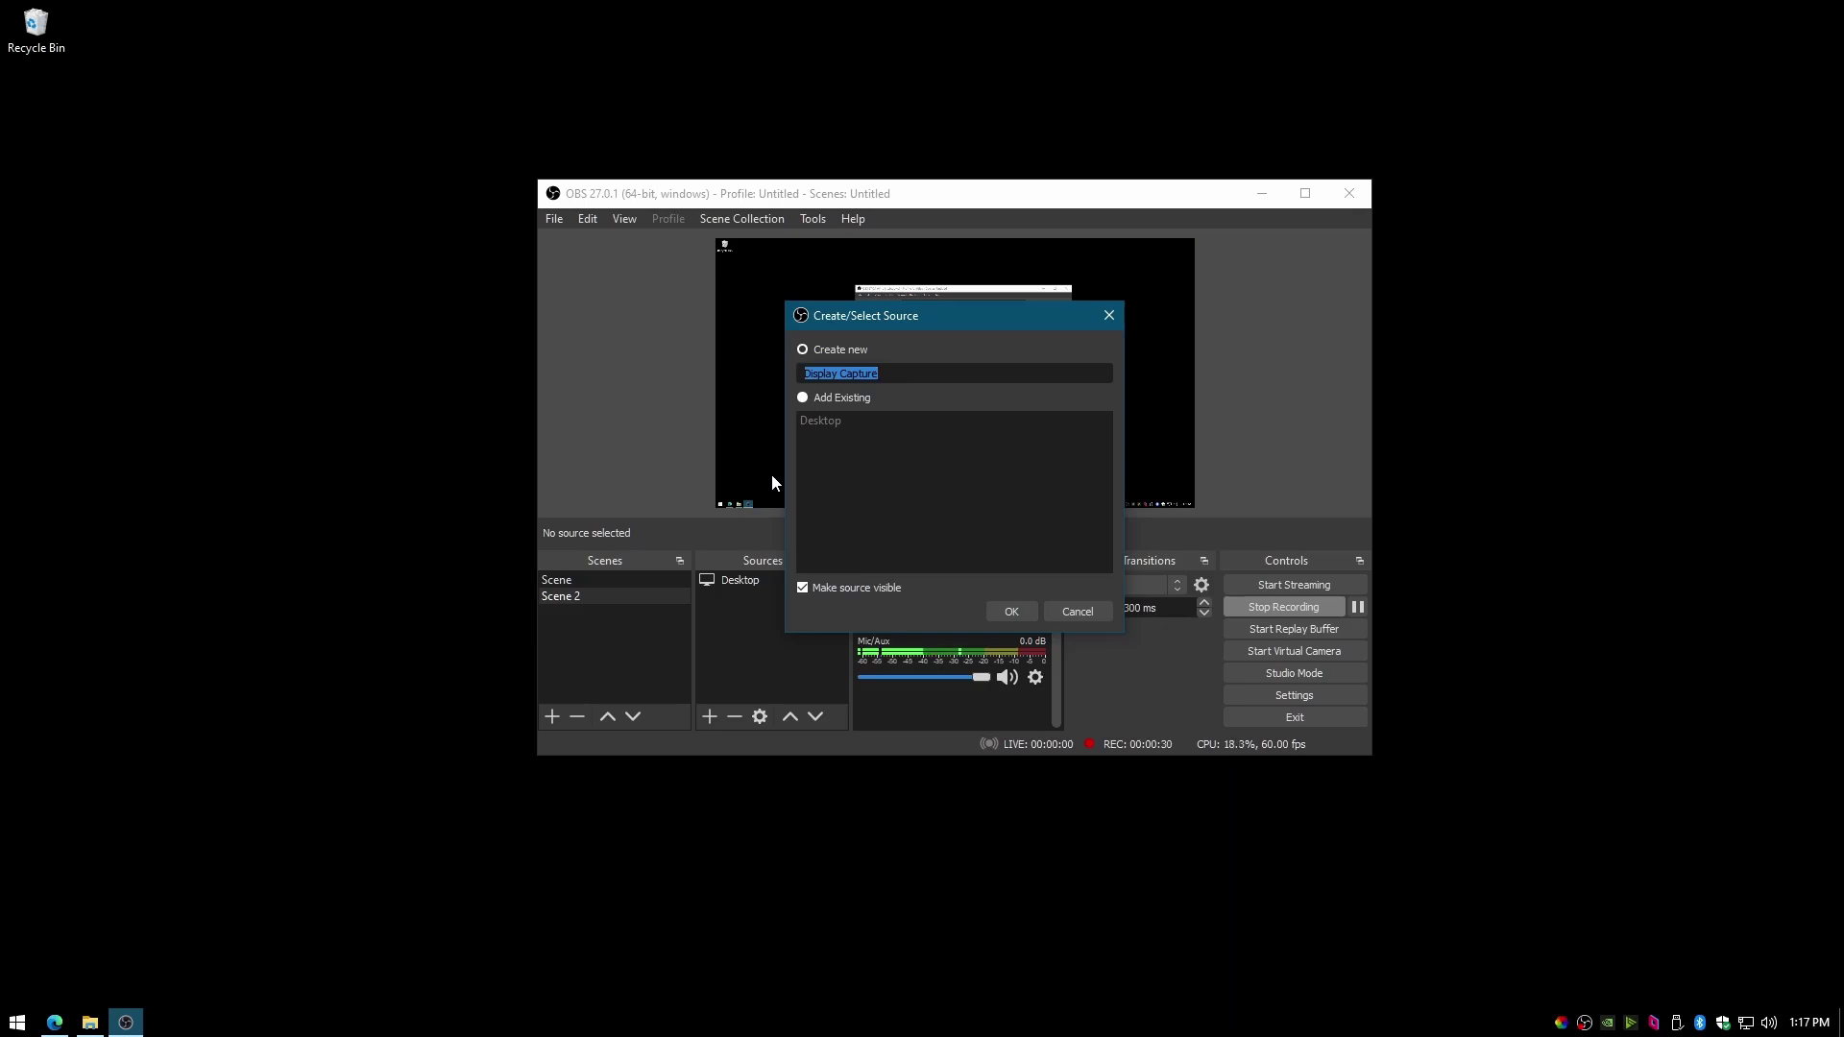
text(desk2)
click(1012, 612)
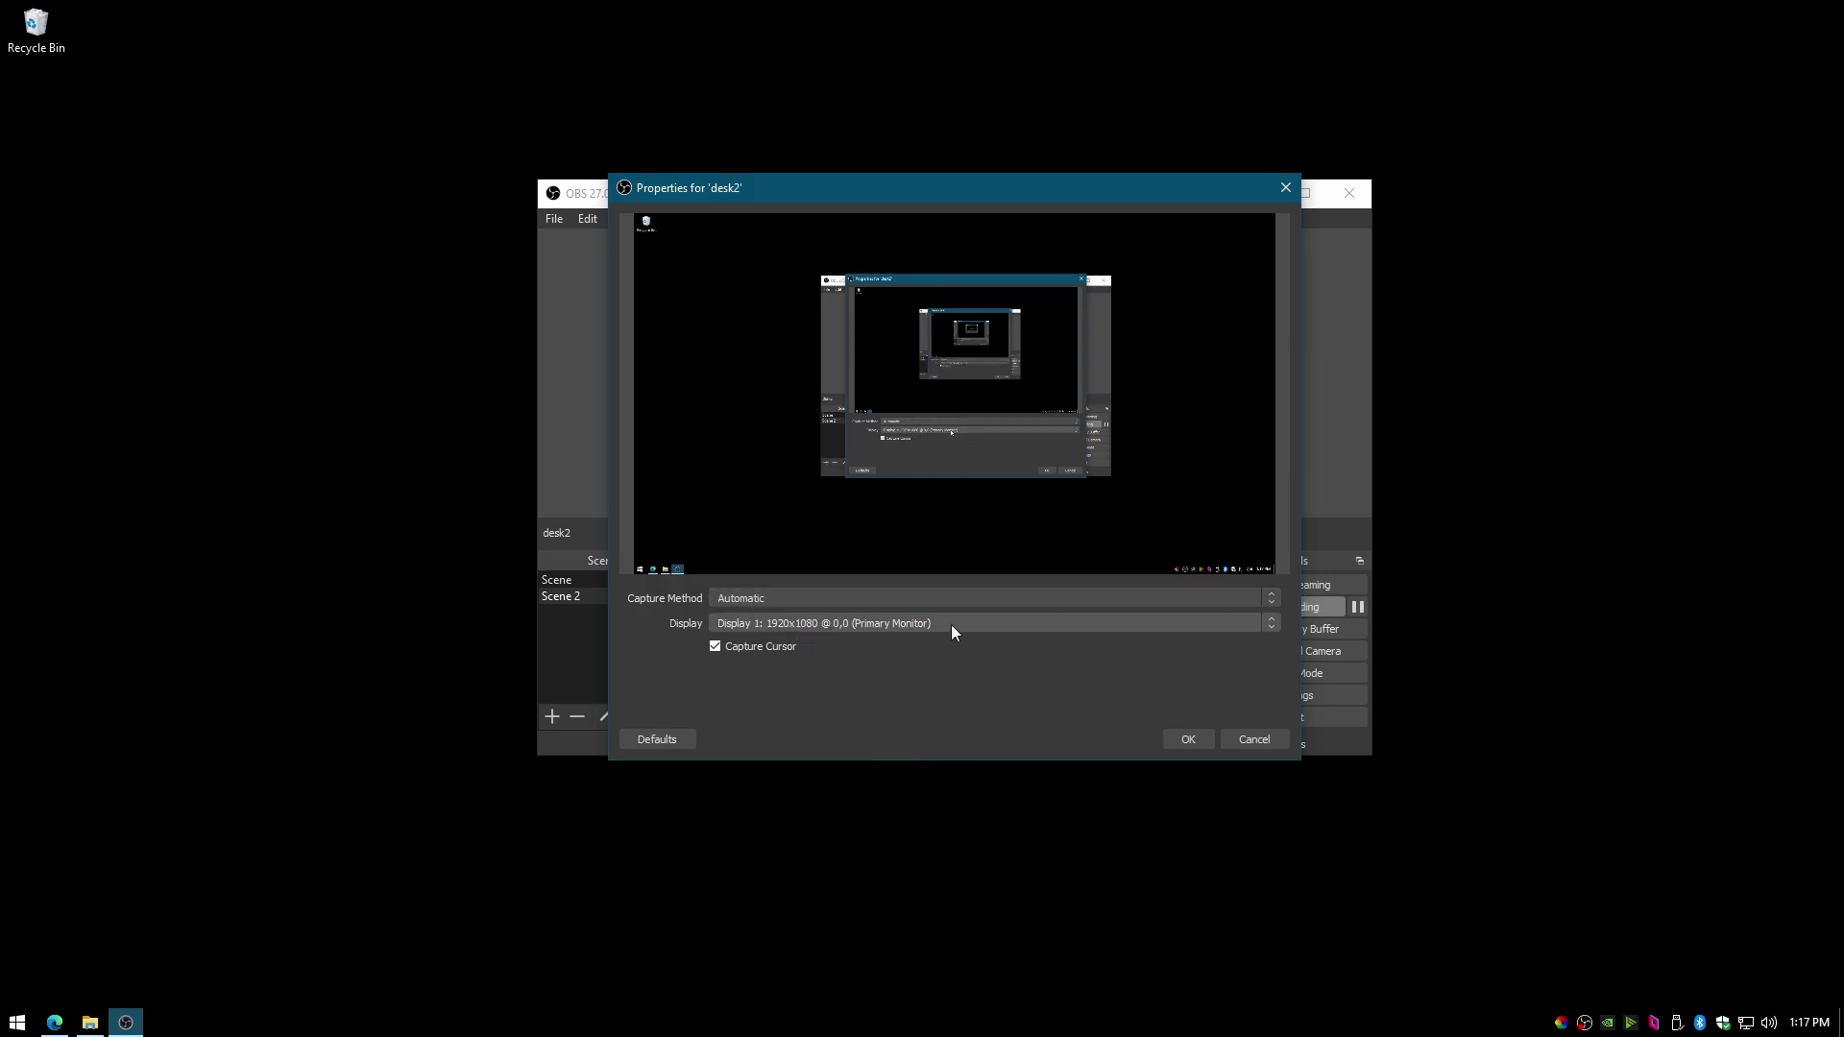
click(1187, 741)
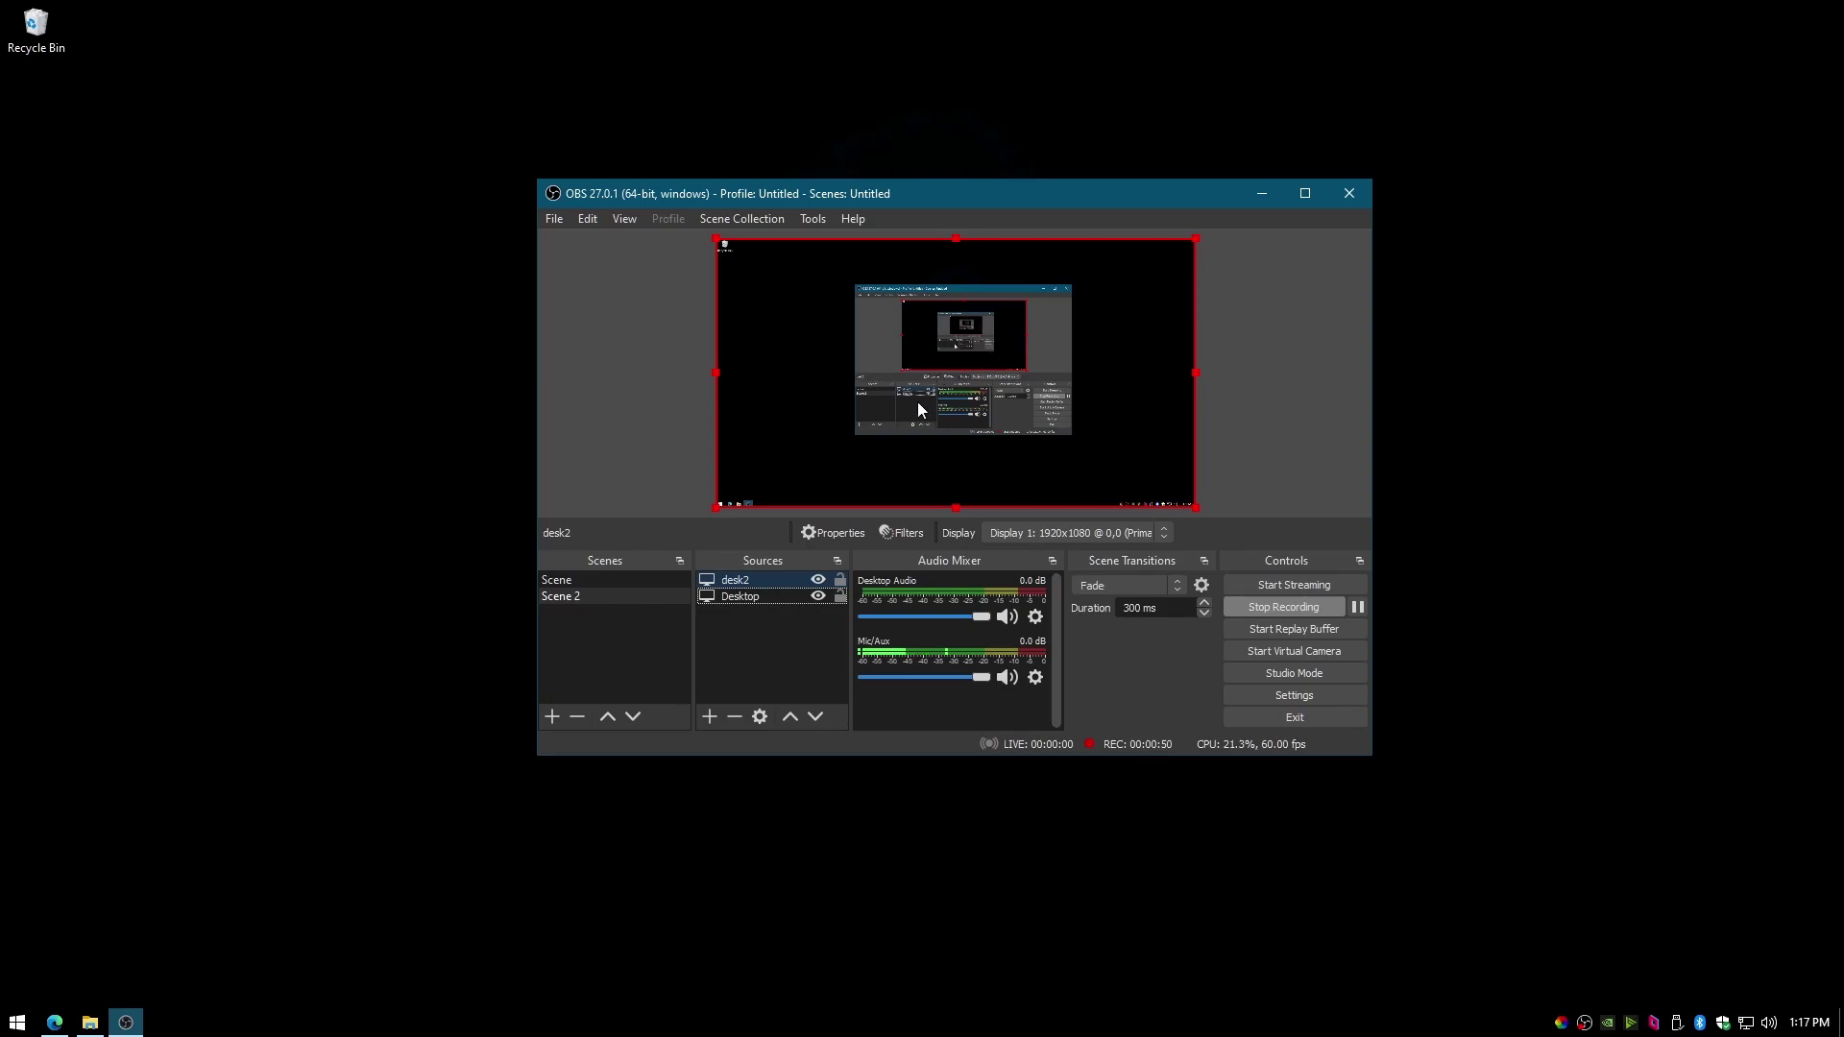
- Add a Video Capture Device source named webcam to the scene
click(715, 718)
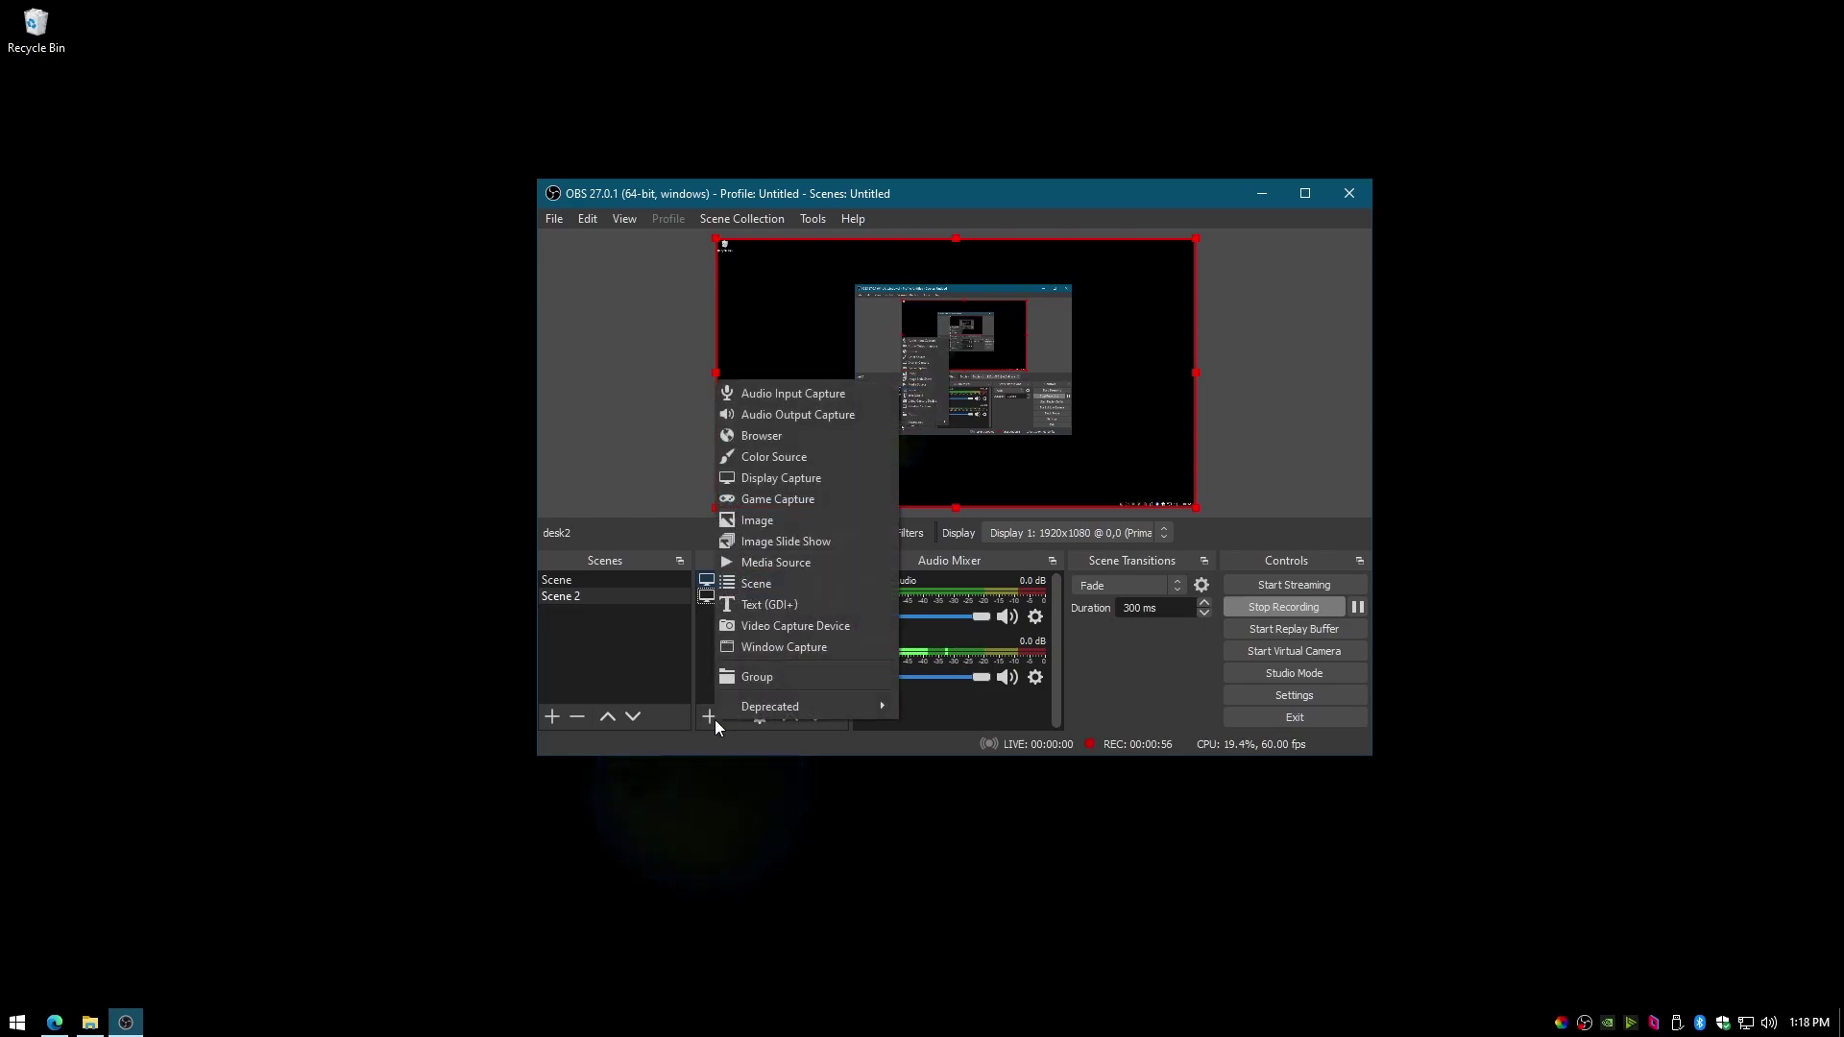
click(766, 626)
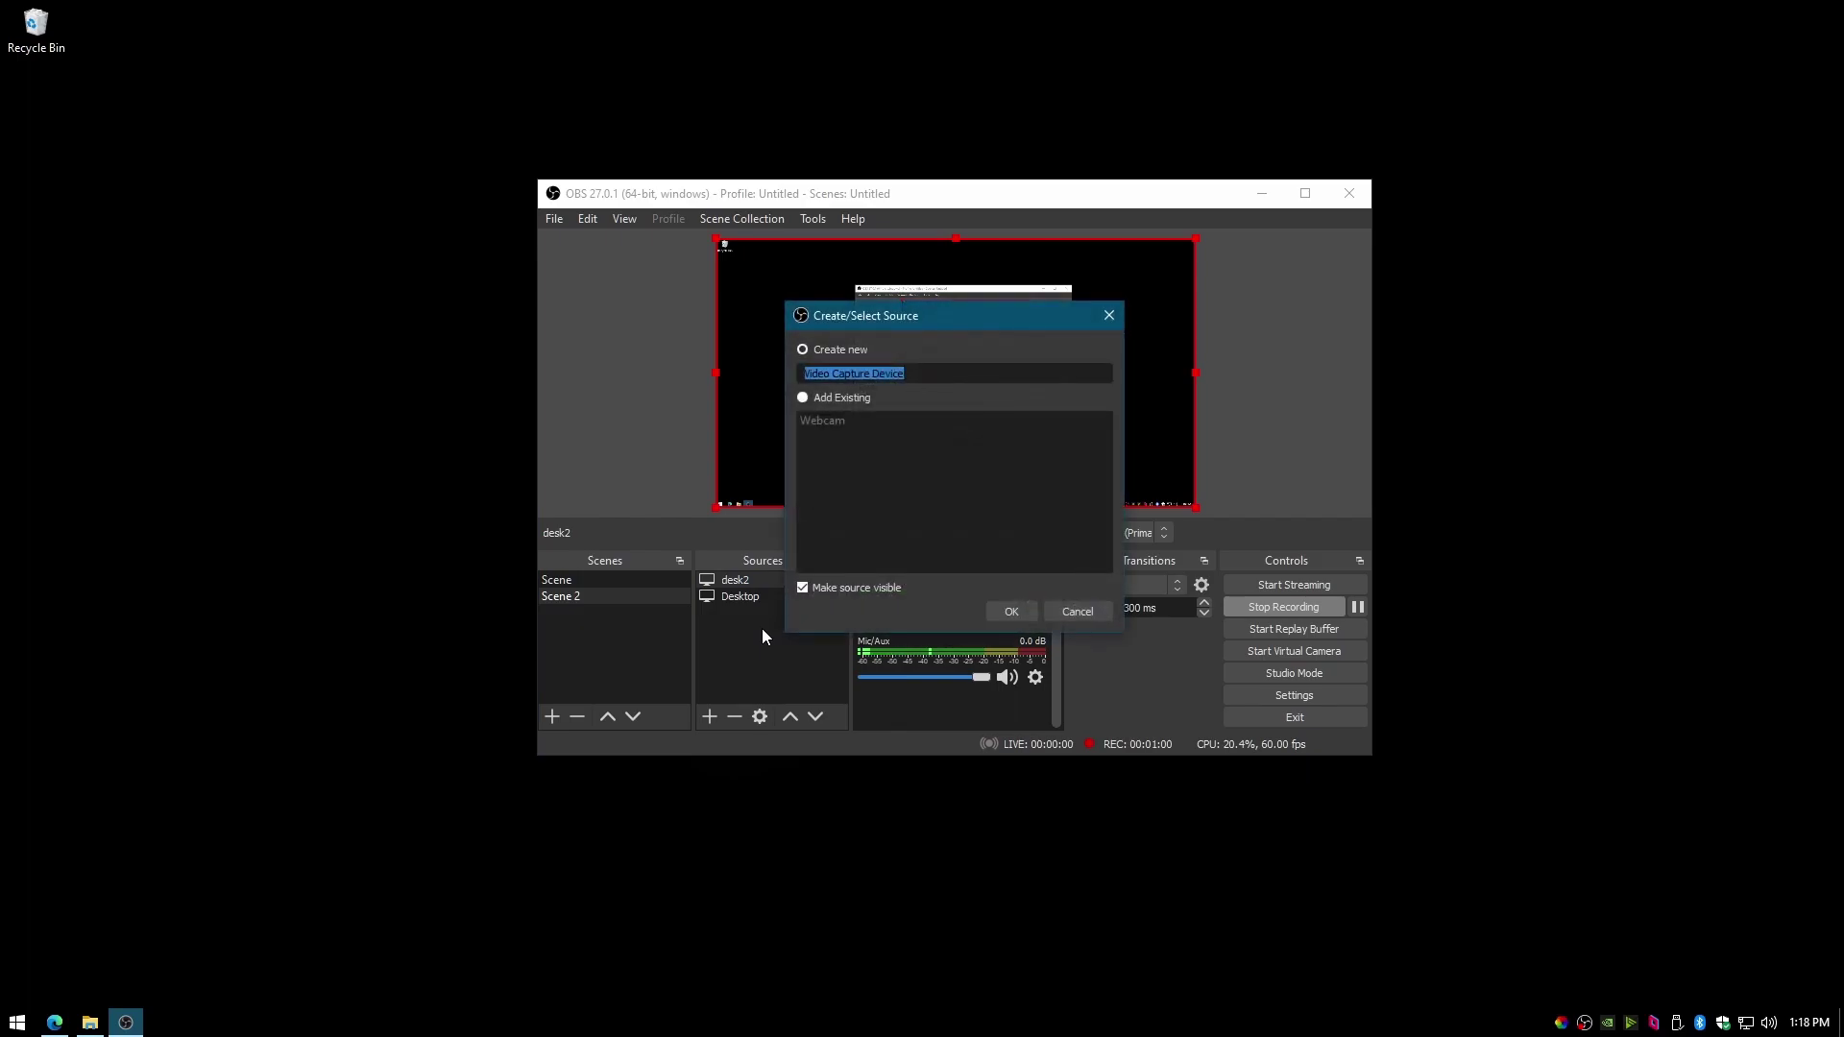
text(webcam)
click(1000, 611)
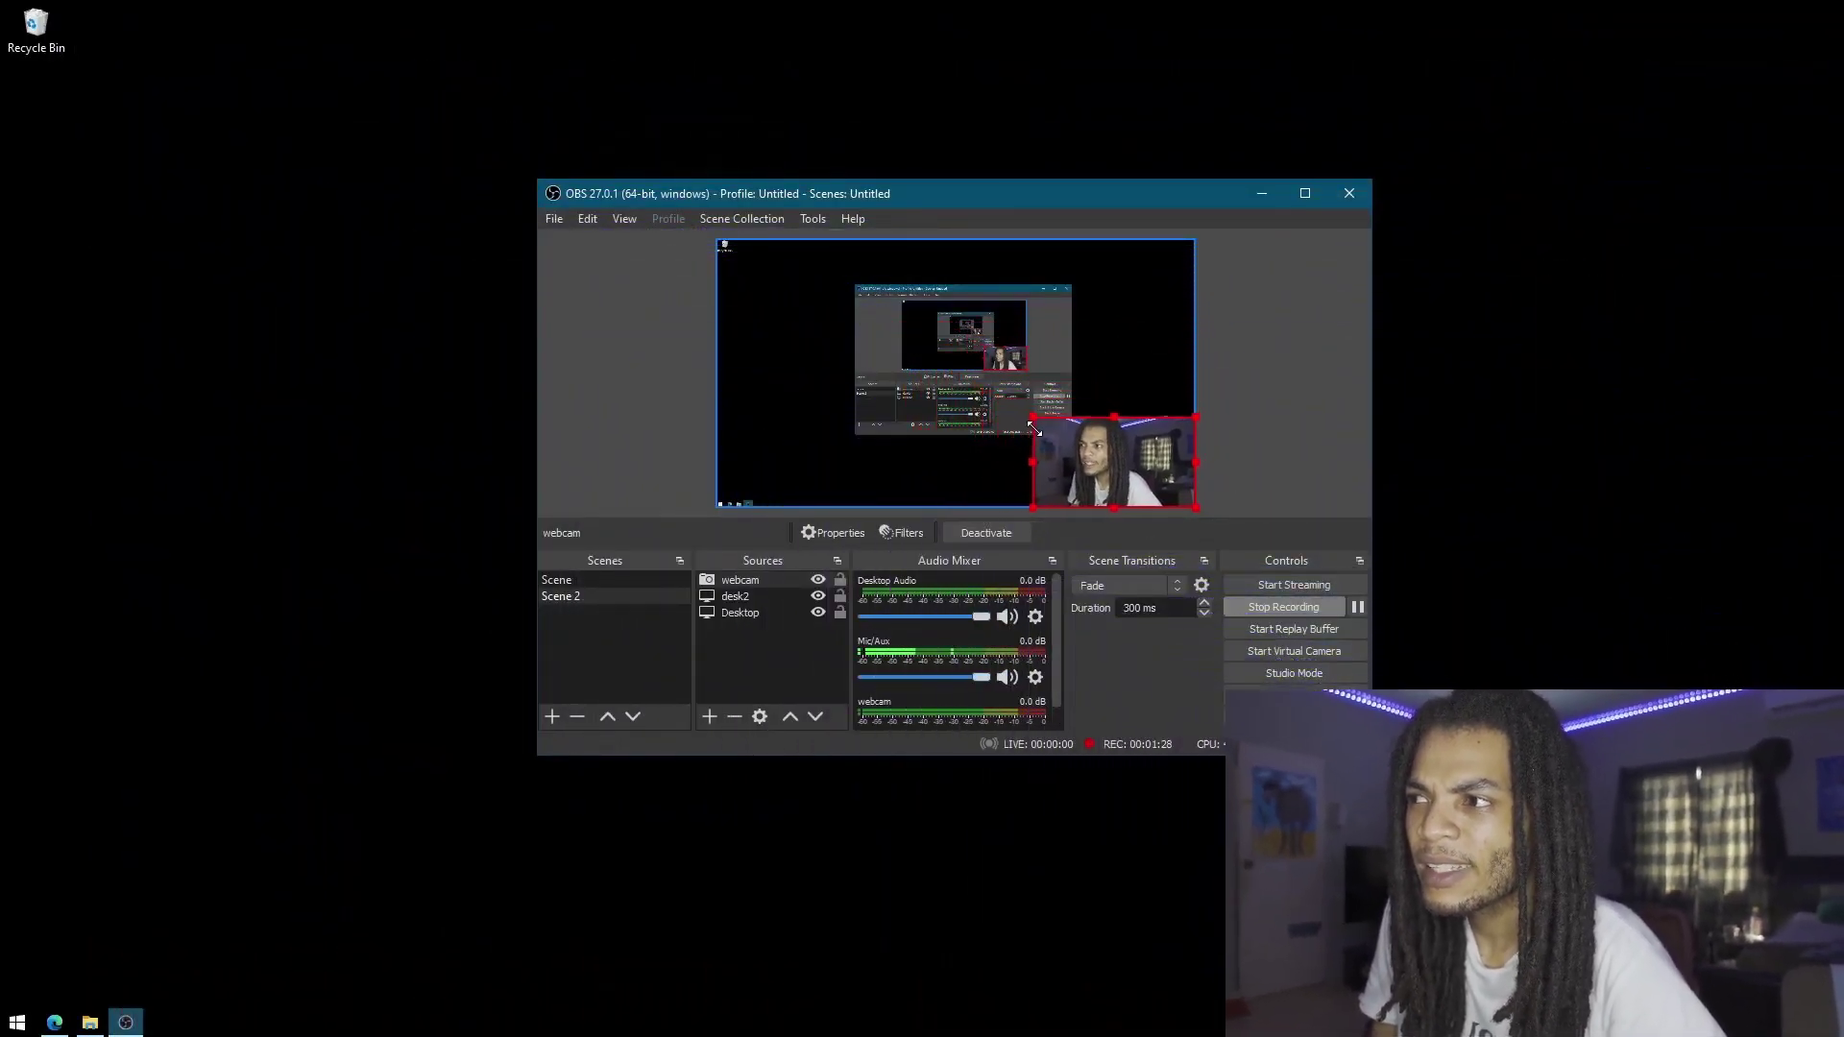
- Shrink the webcam overlay and move it up along the canvas's right side, slightly above the middle
drag(1034, 429, 1091, 459)
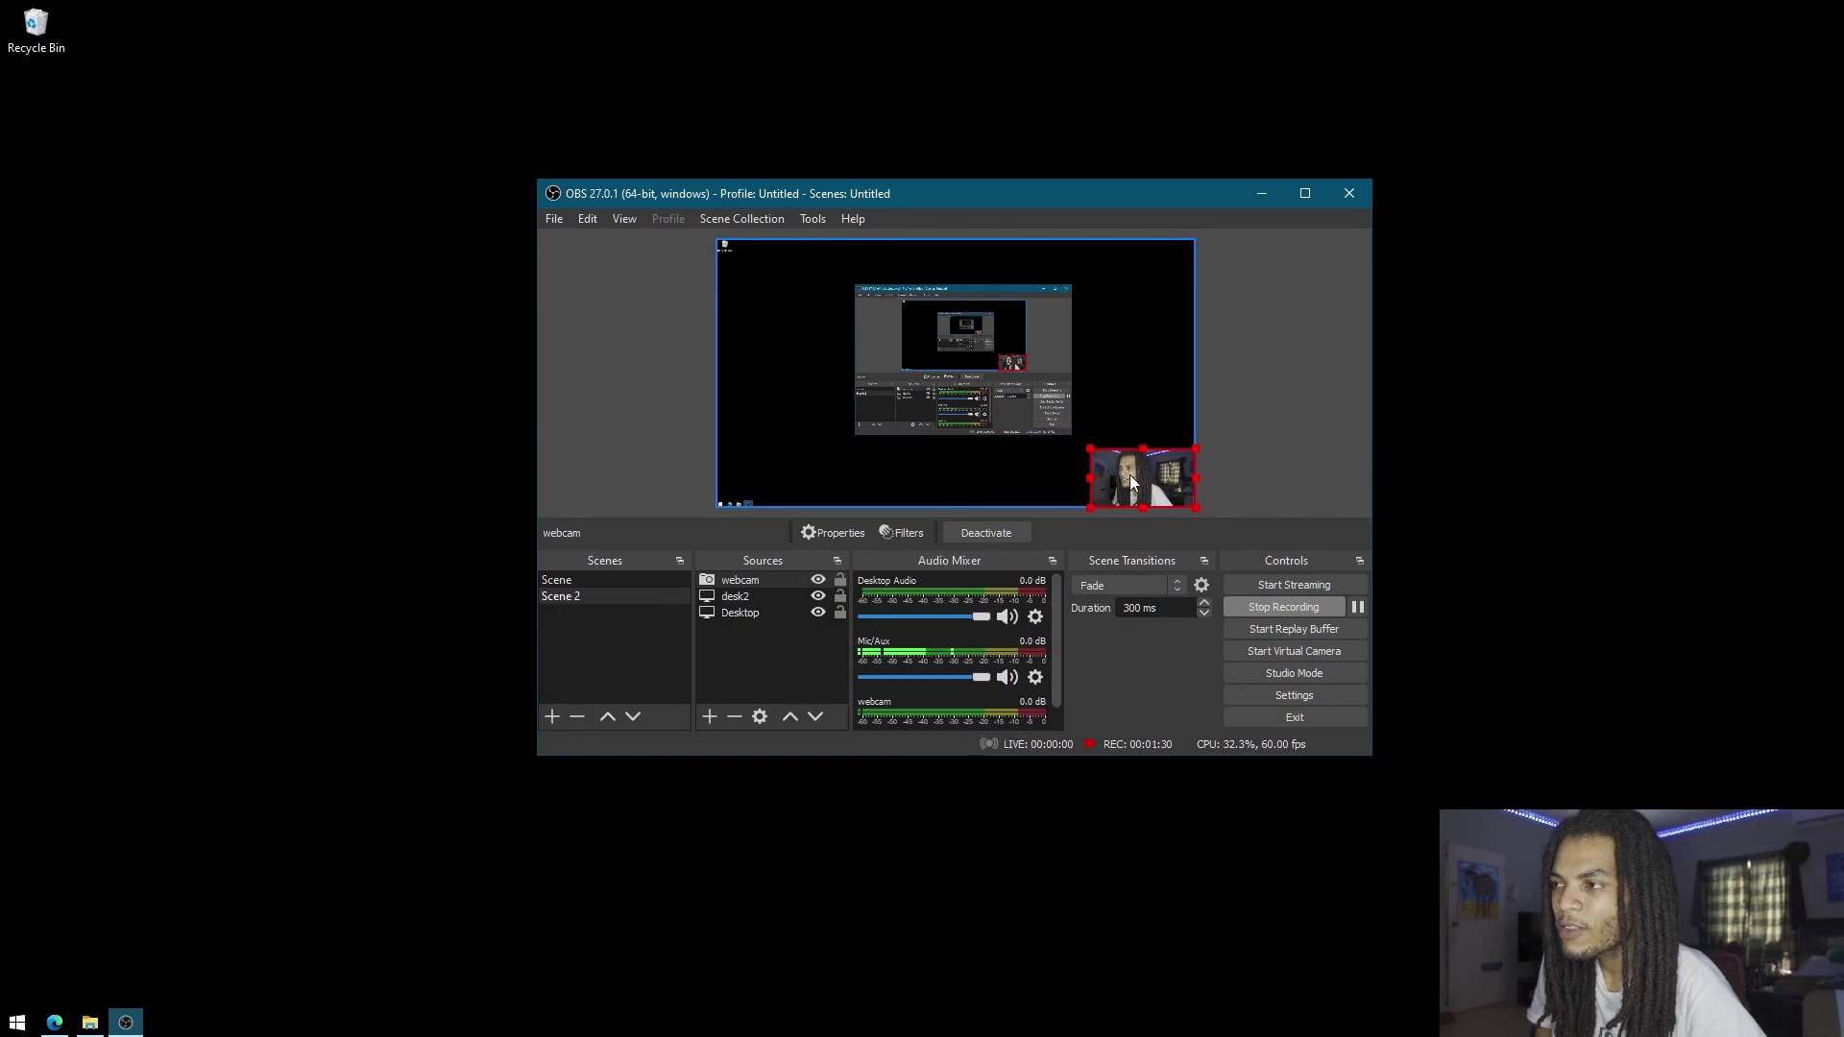
drag(1128, 475, 1117, 352)
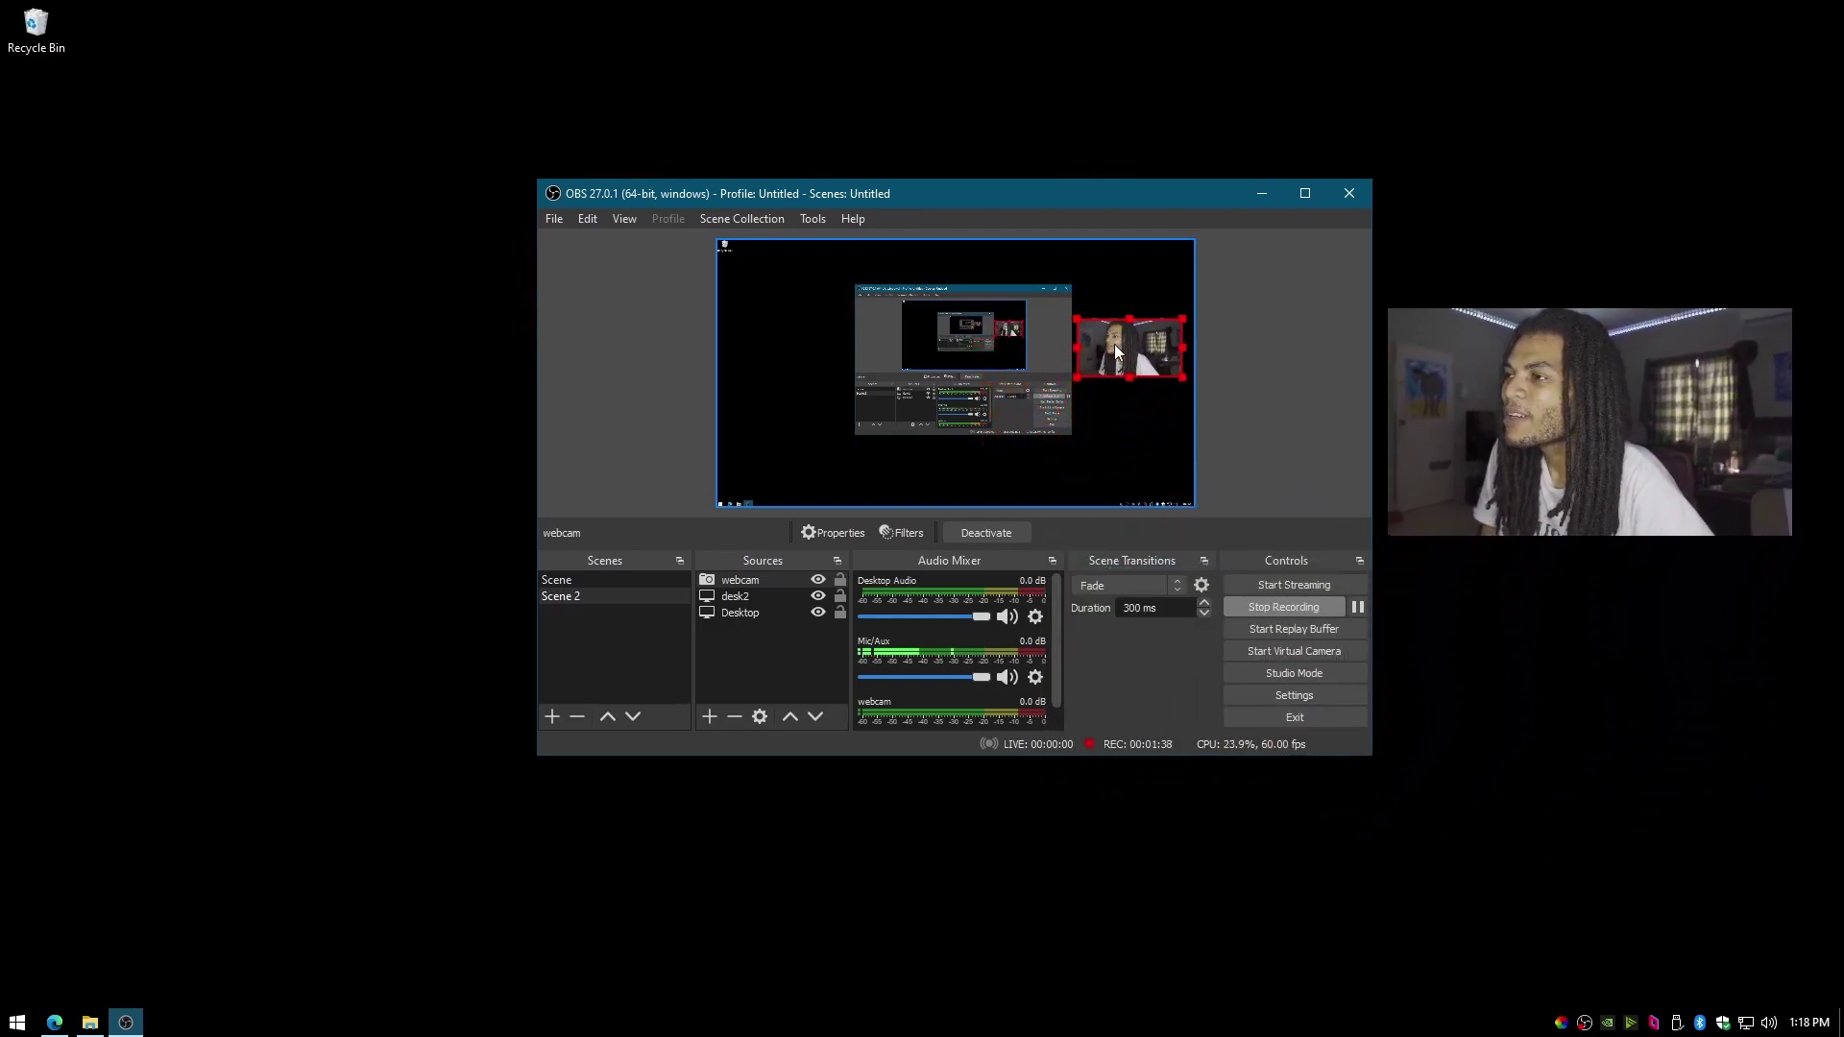
click(759, 582)
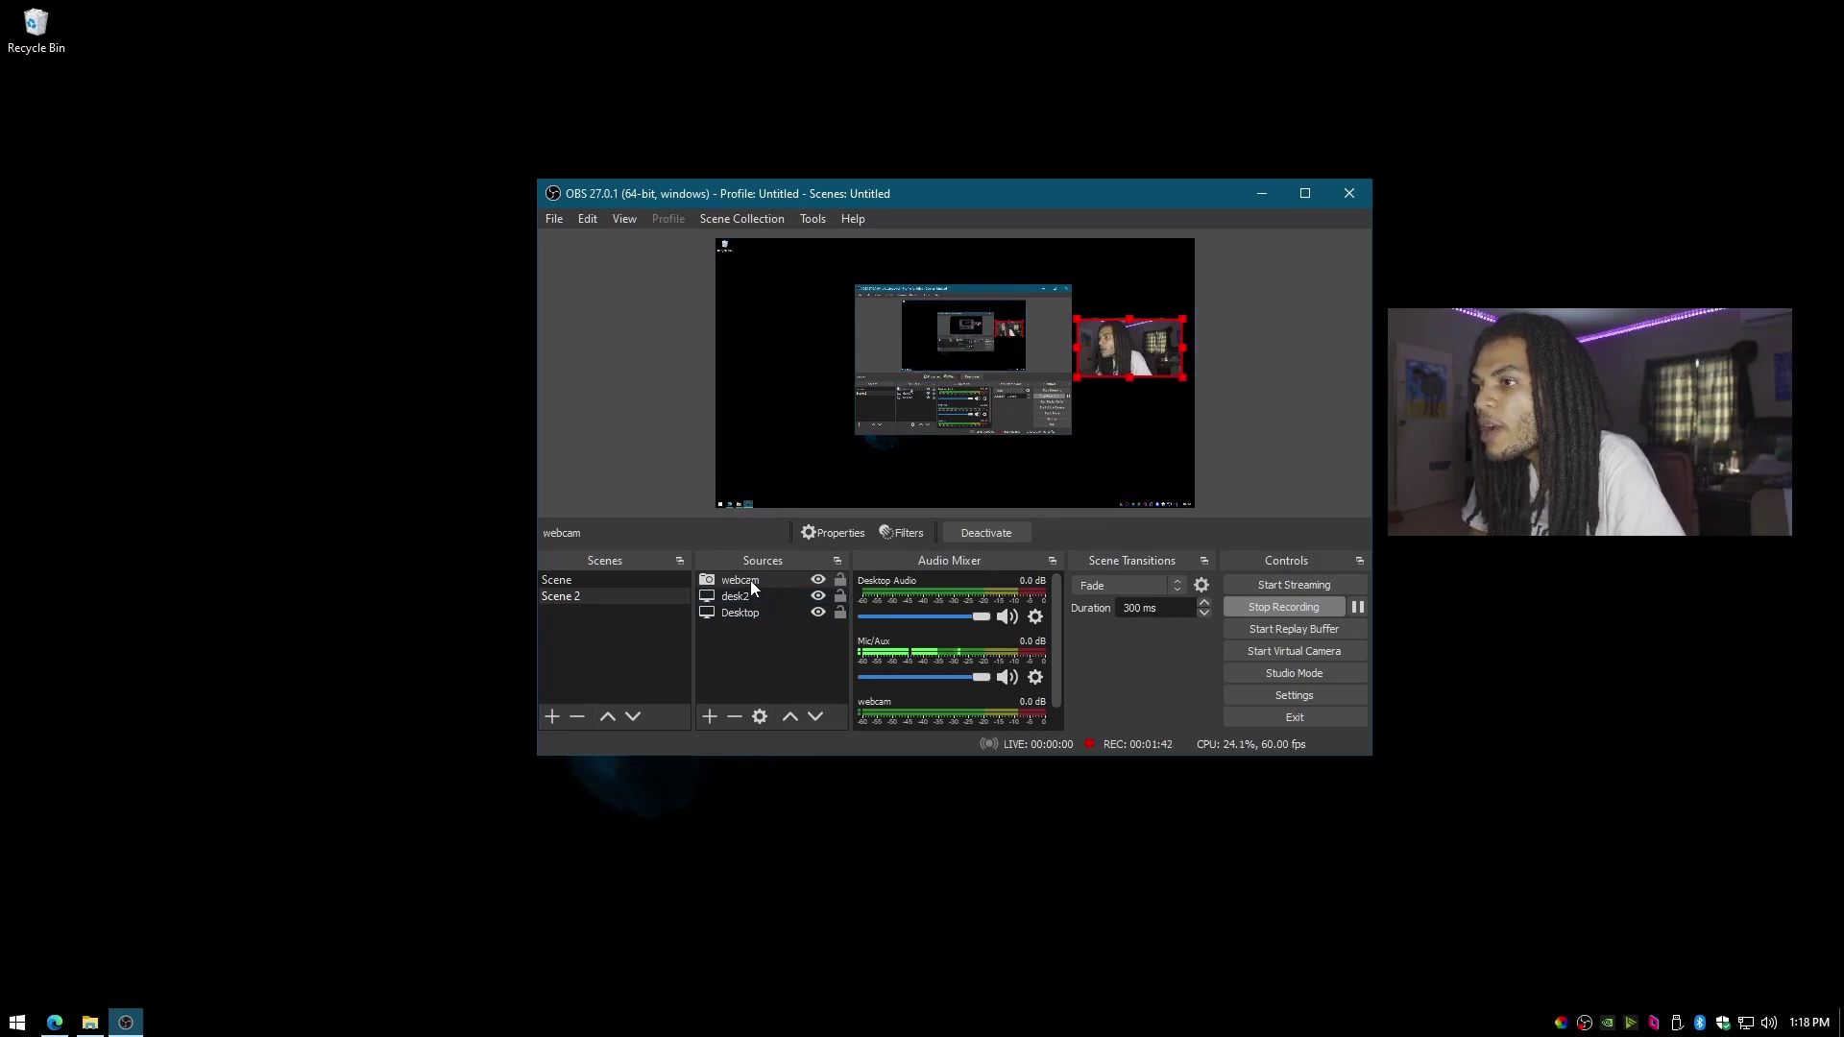
click(1073, 323)
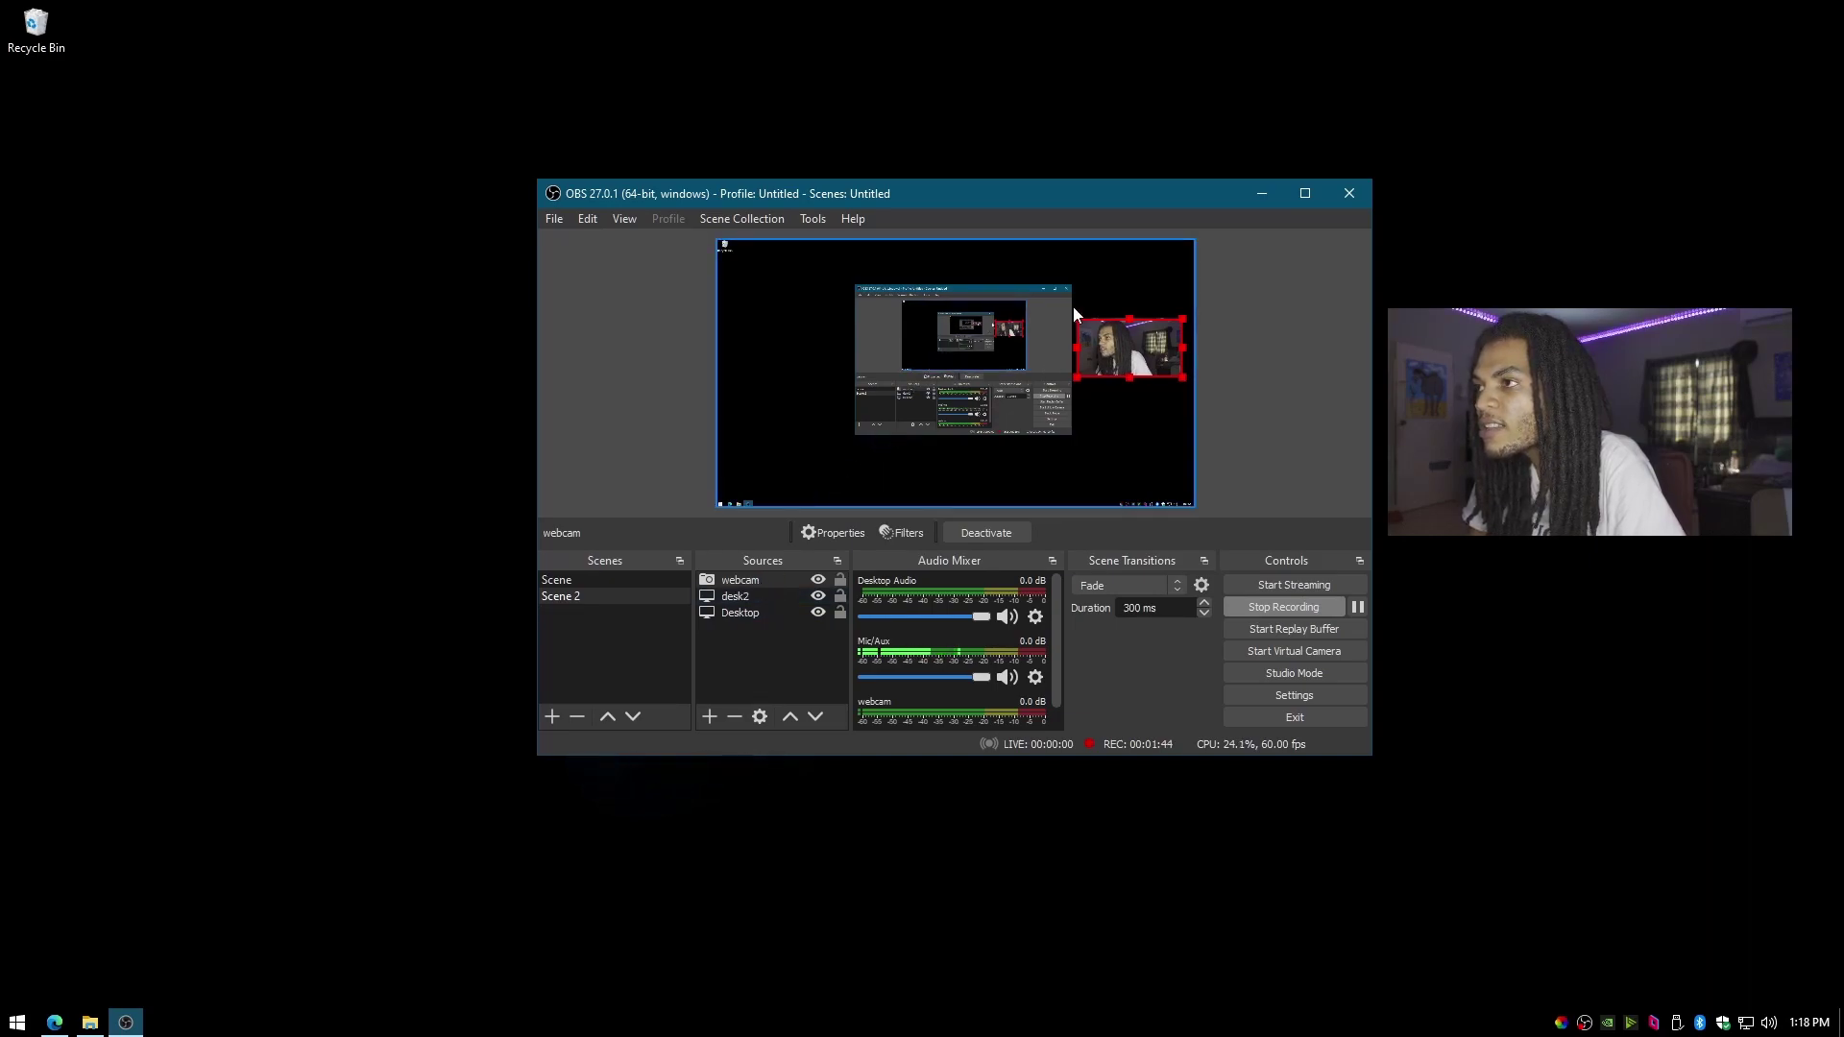
click(654, 568)
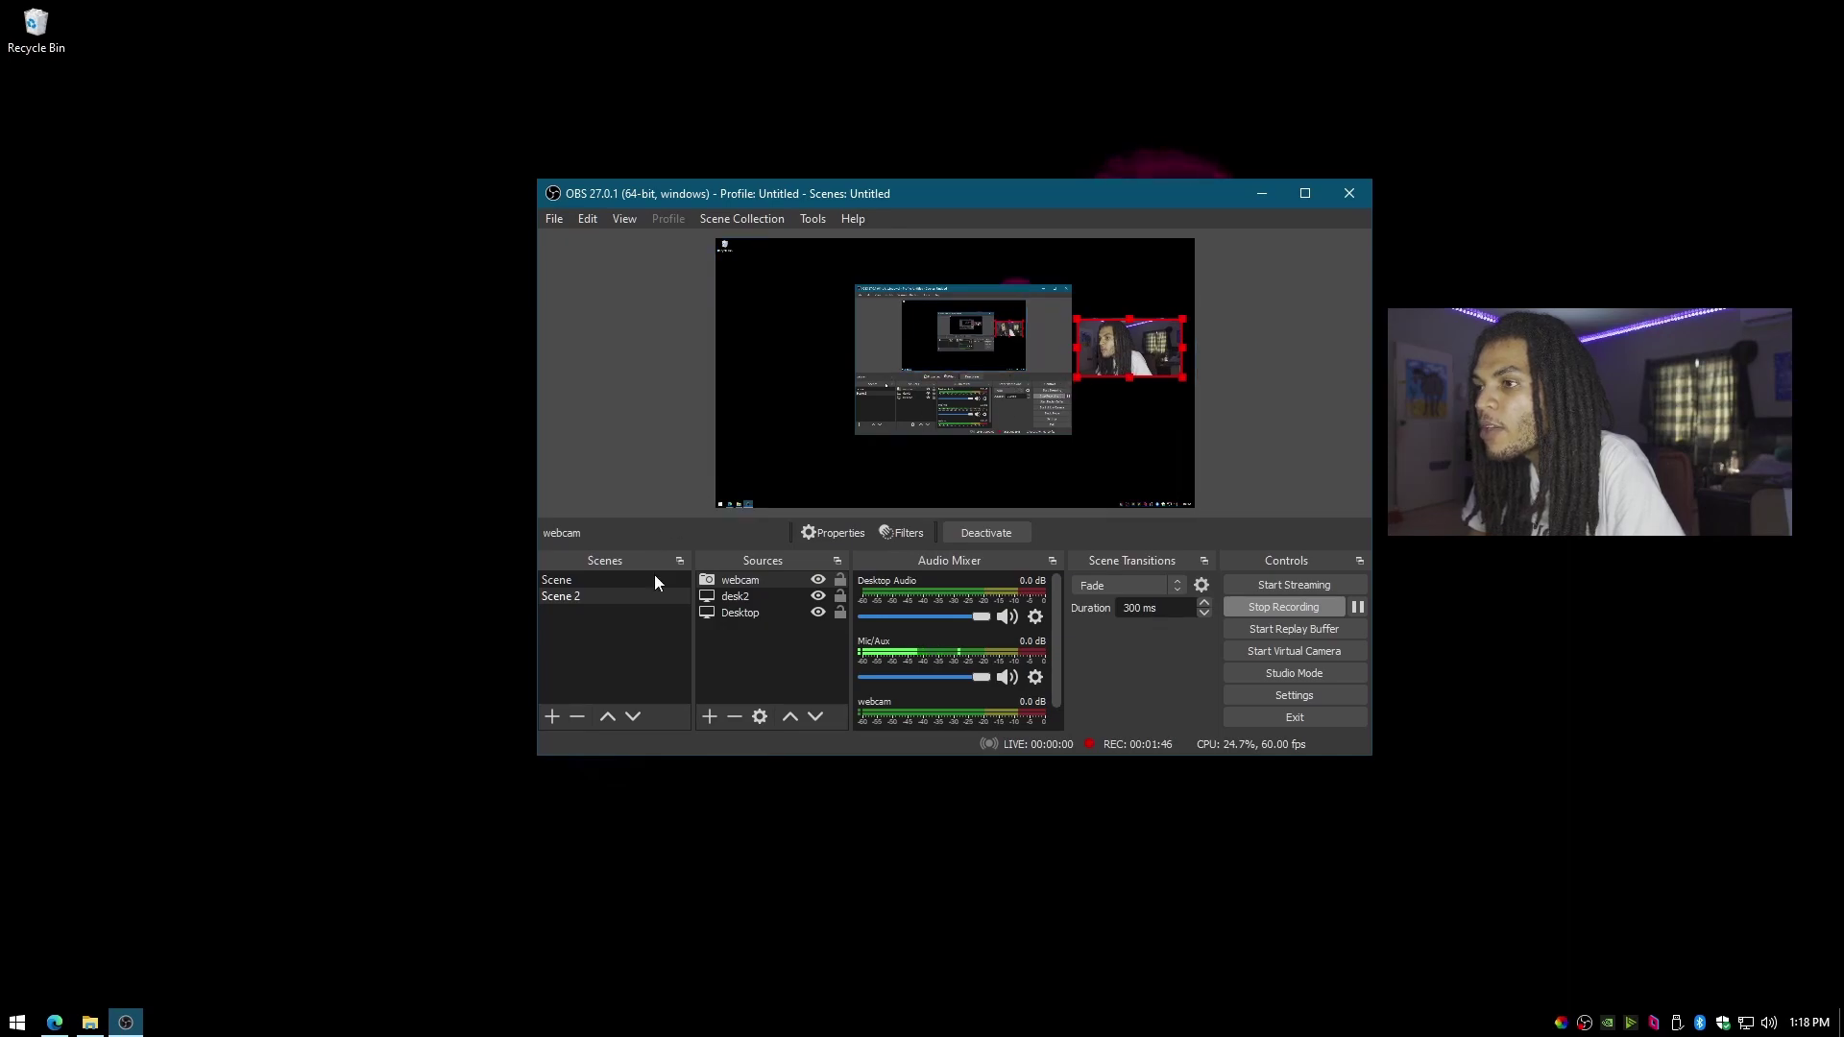
- Move the webcam source beneath desk2 in the stacking order, and move desk2 back below the webcam
click(744, 584)
drag(745, 584, 741, 600)
click(1129, 302)
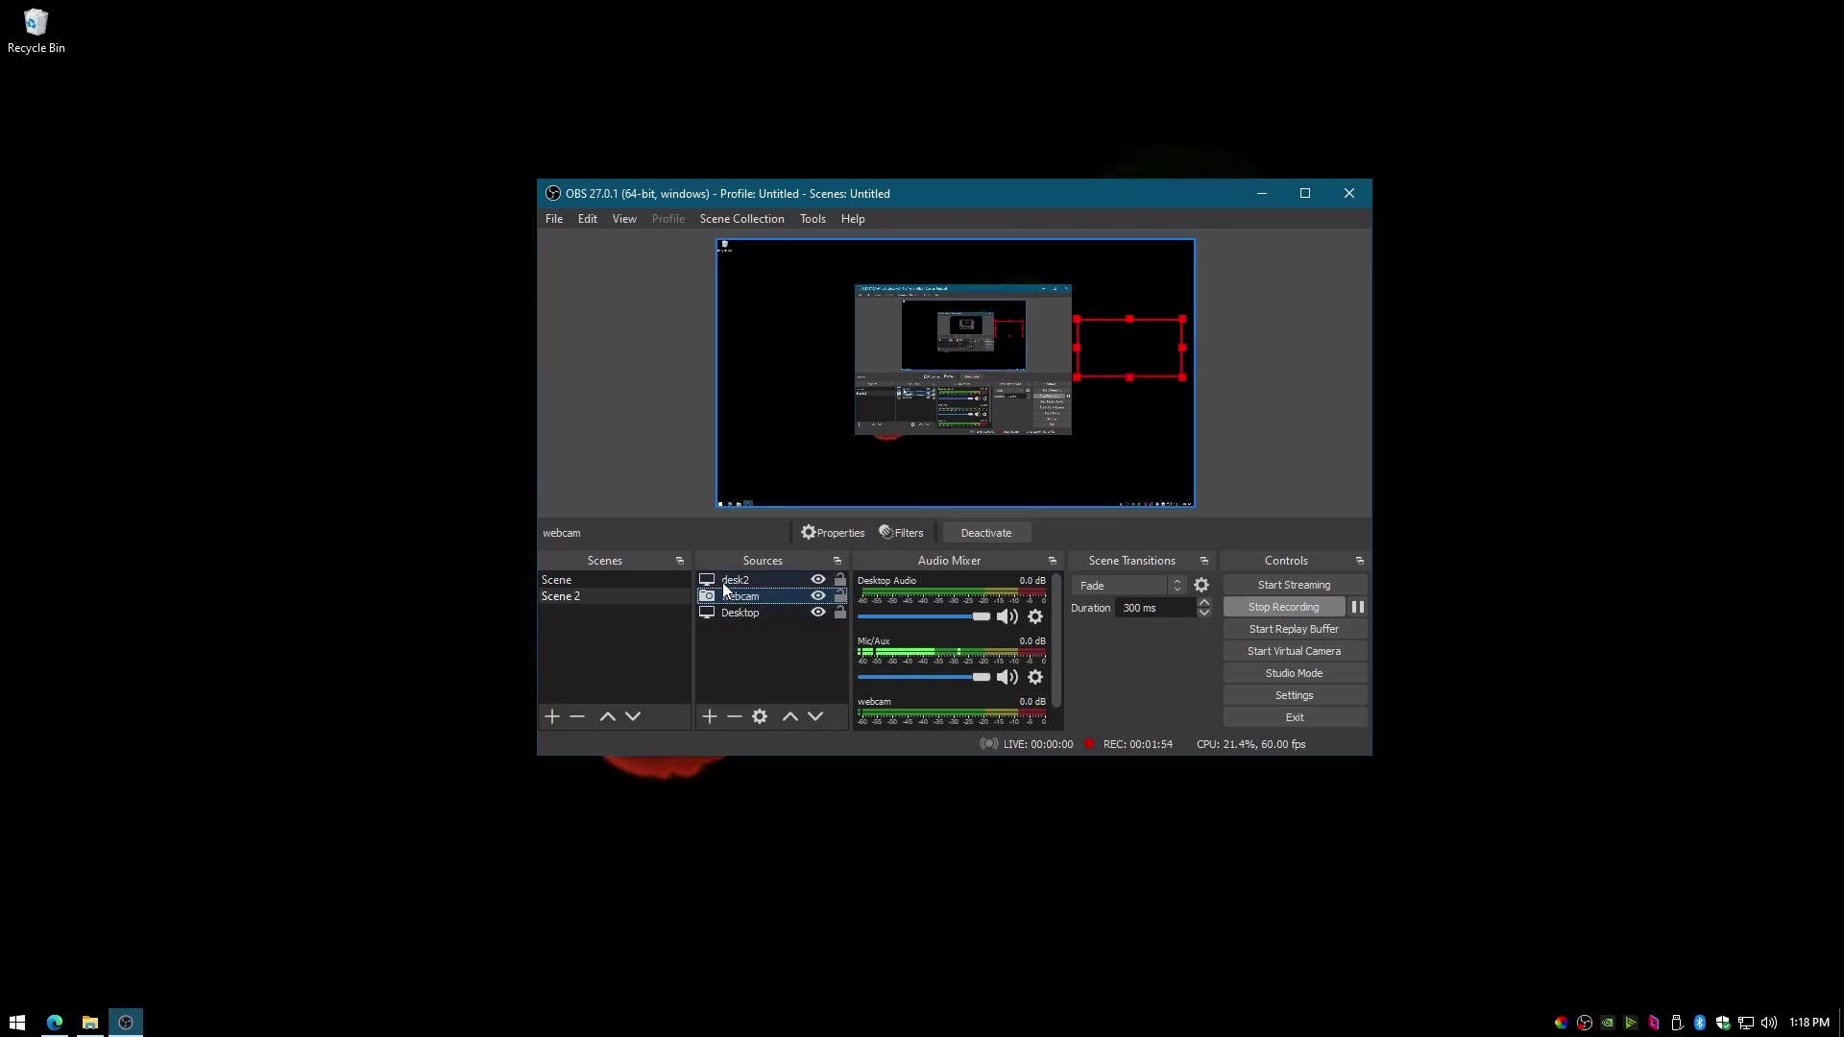
drag(746, 587, 737, 617)
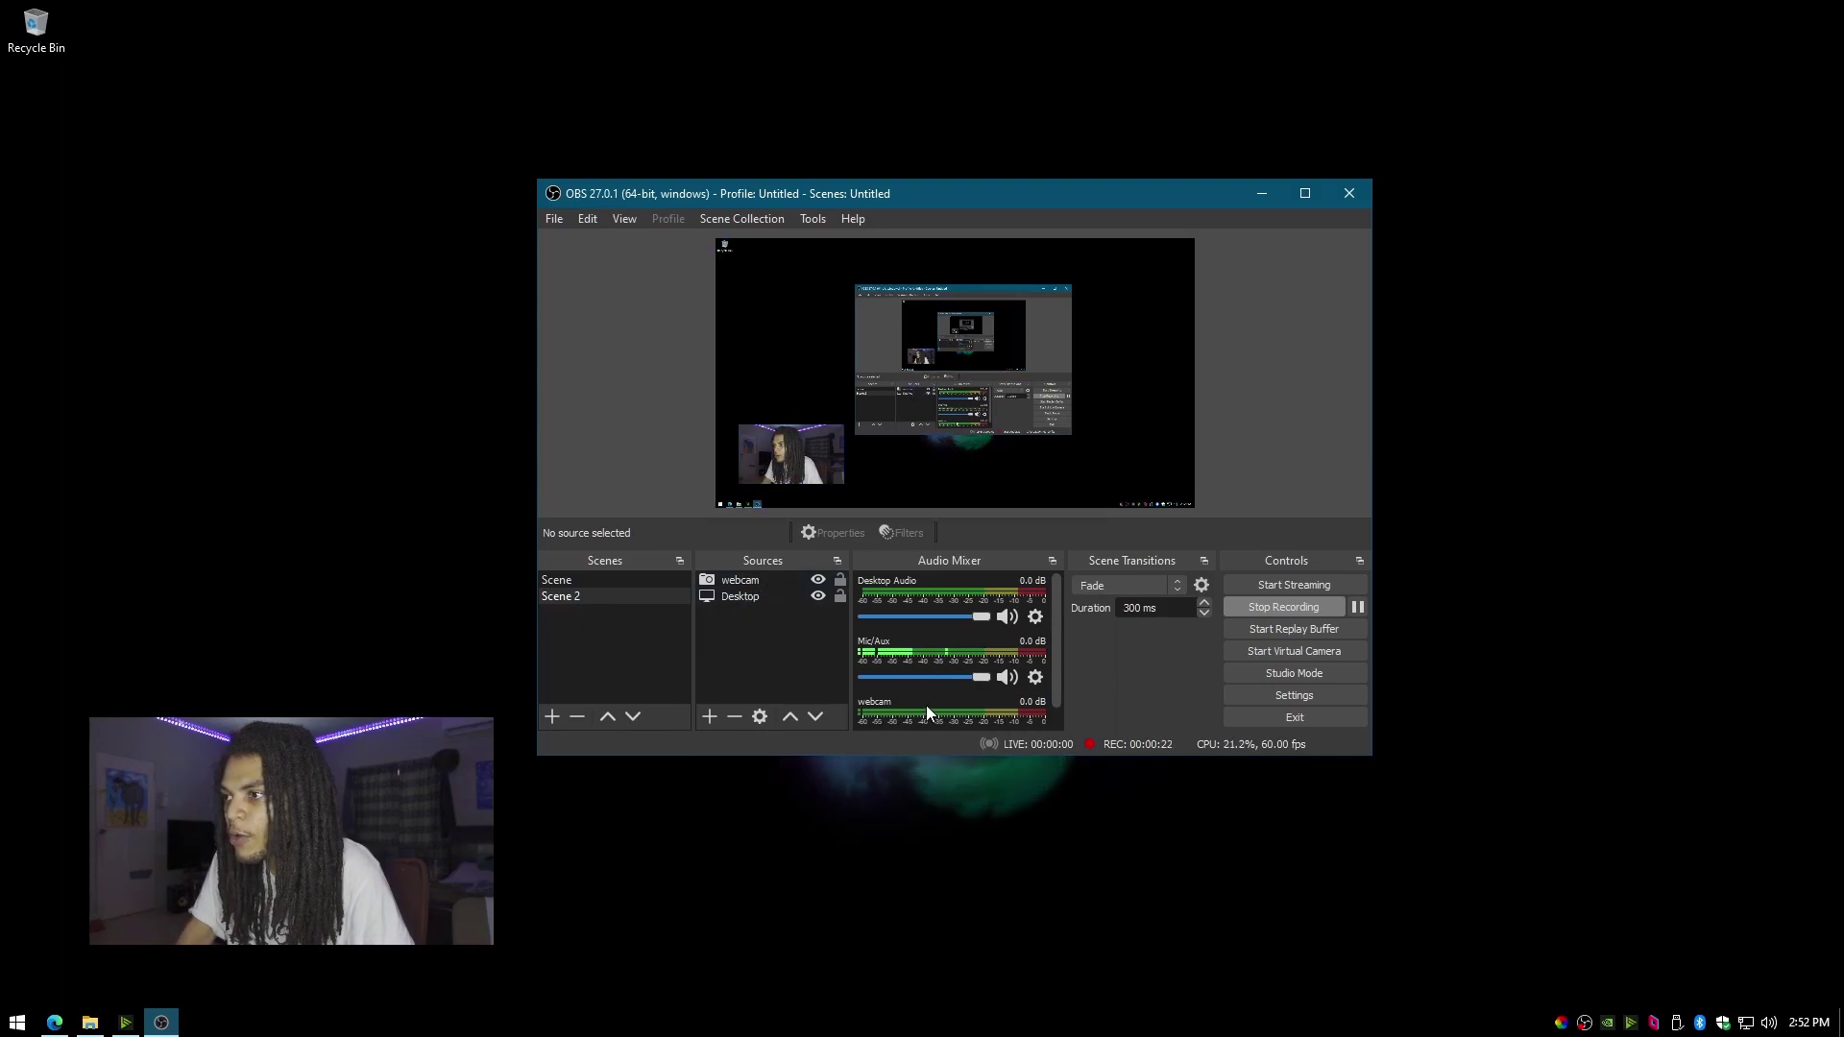
- Open the Advanced Audio Properties and widen the dialog to show all six audio tracks
click(1035, 676)
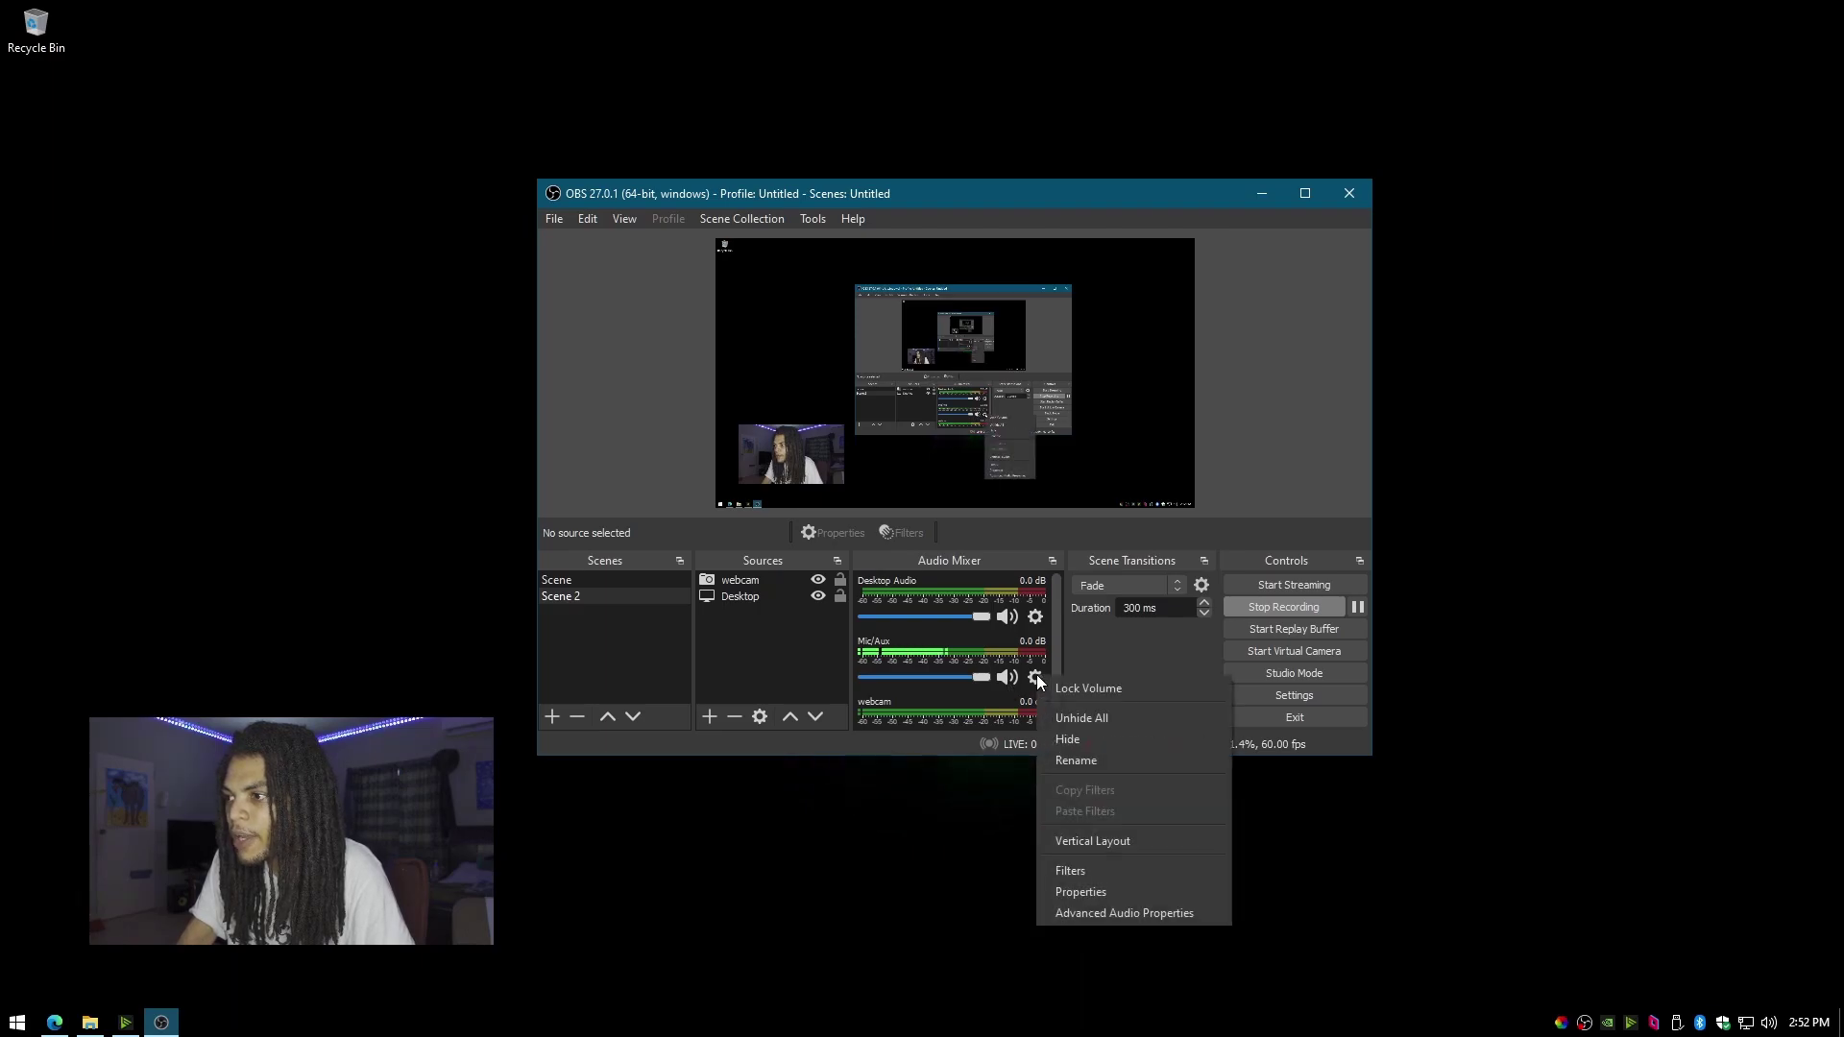
click(1102, 914)
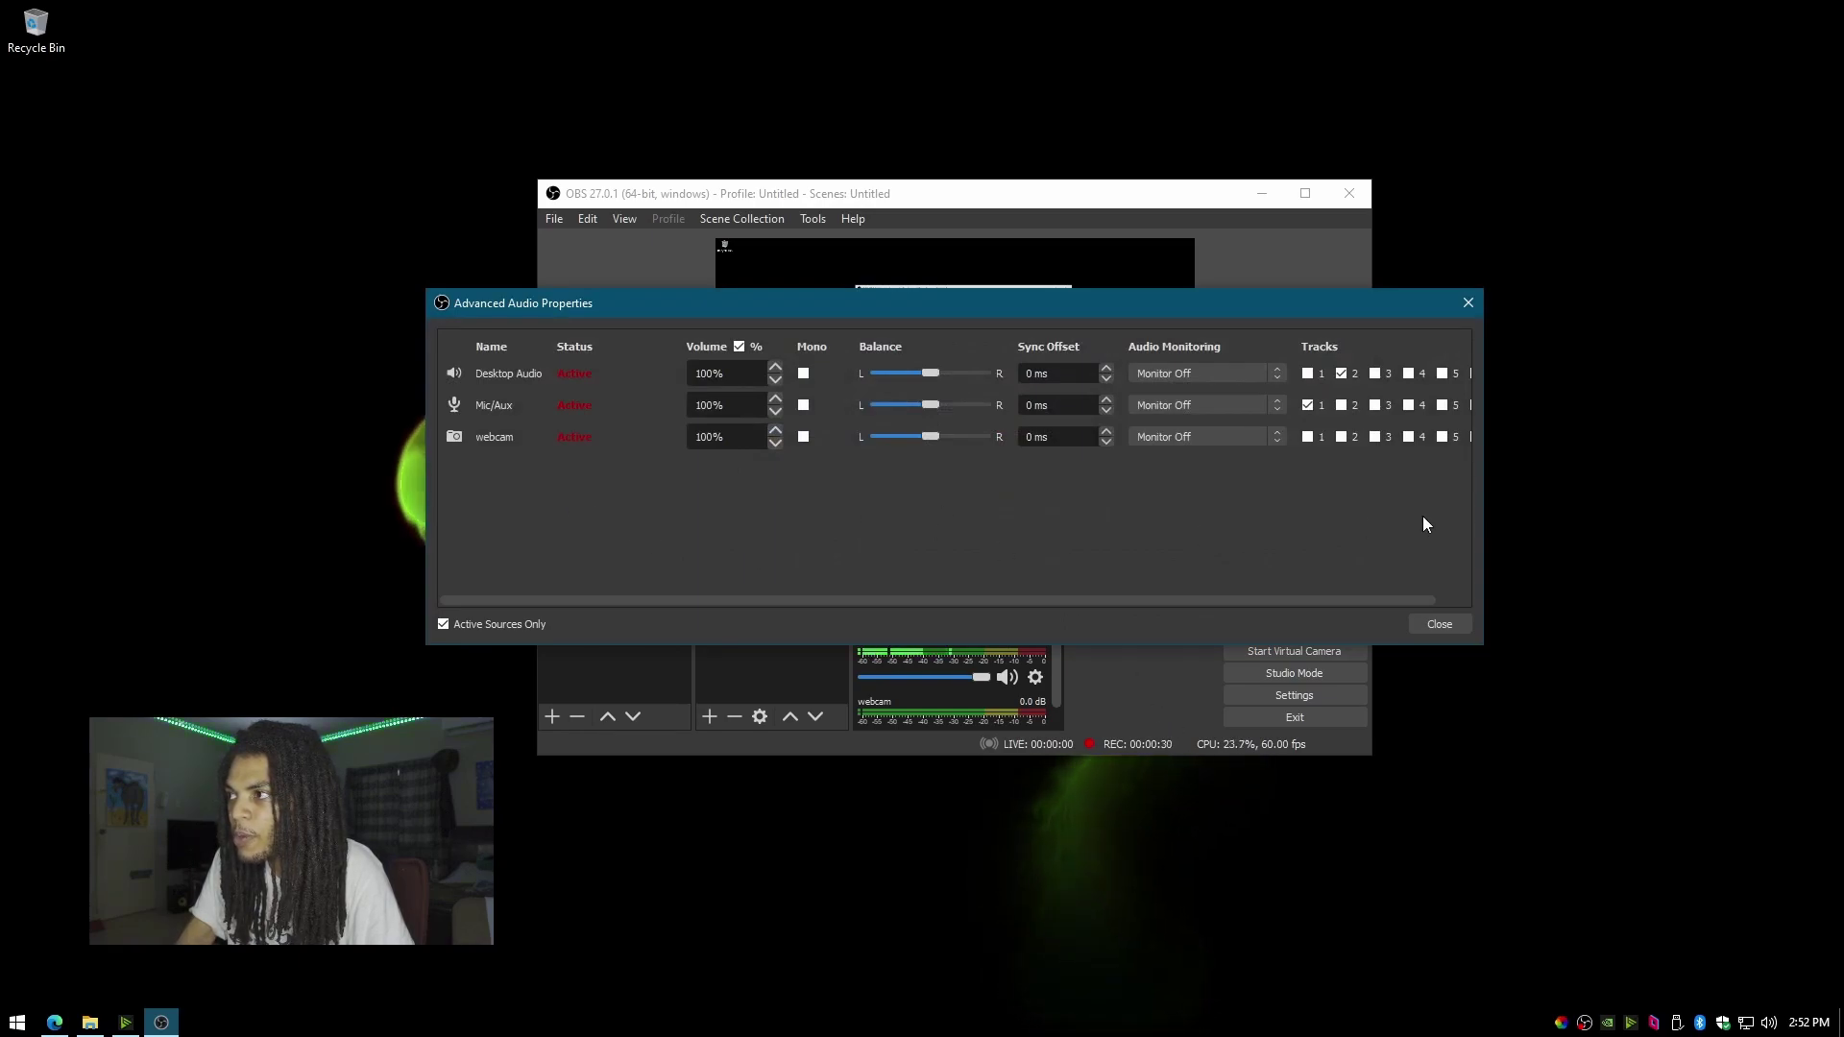
drag(1482, 515, 1523, 516)
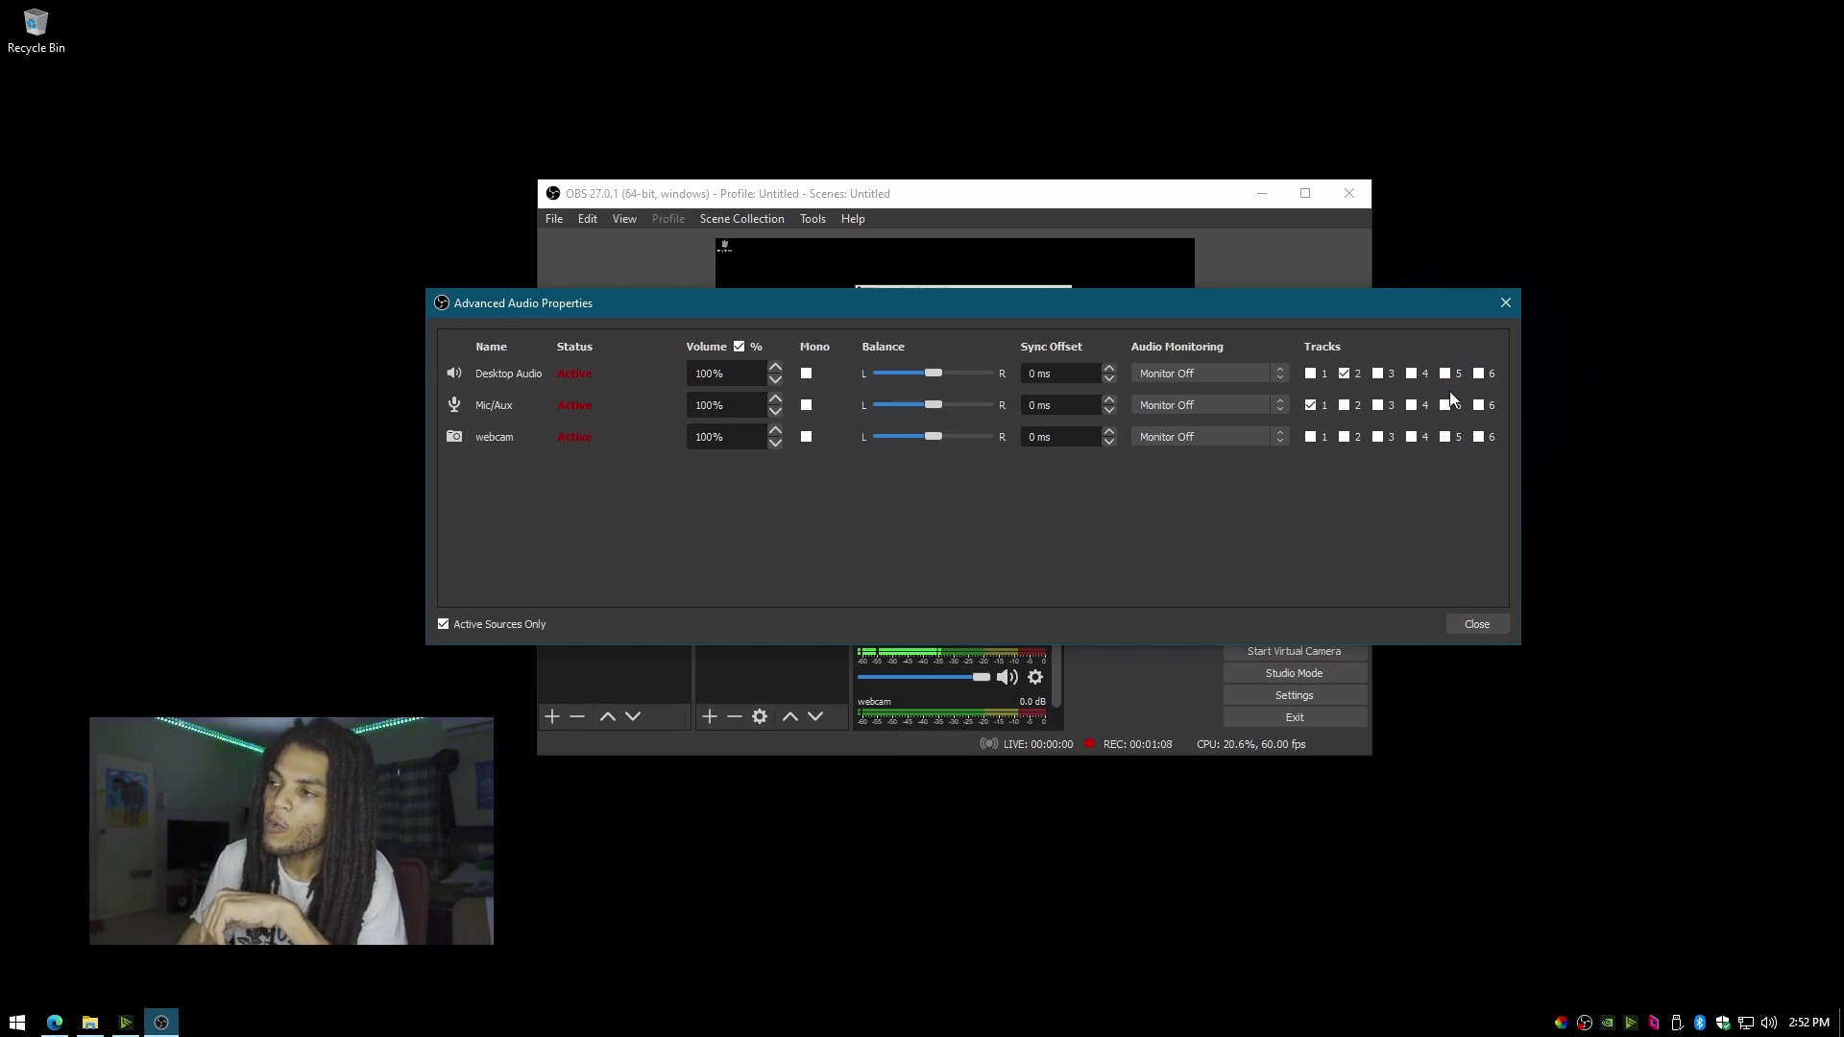
- Try Desktop Audio and Mic/Aux together on tracks 1 and 2, and return Desktop Audio to track 2 and Mic/Aux to track 1
click(1344, 372)
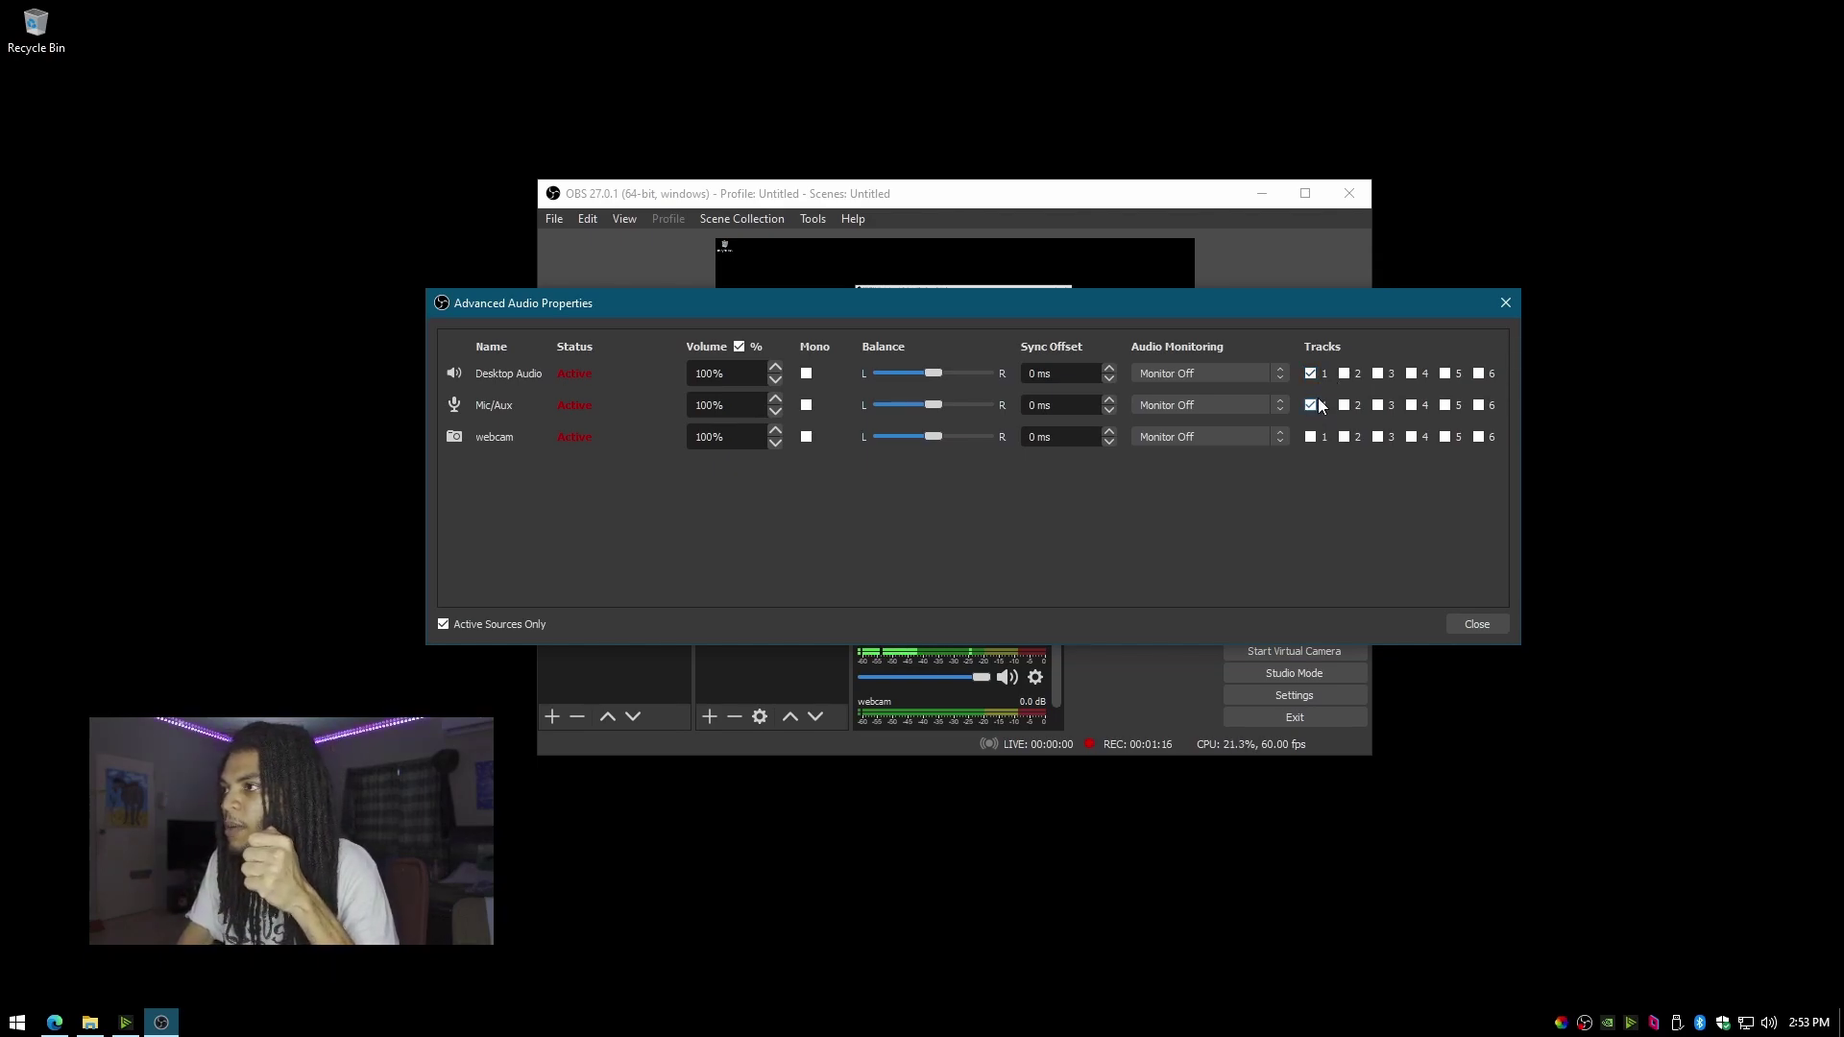
click(1345, 375)
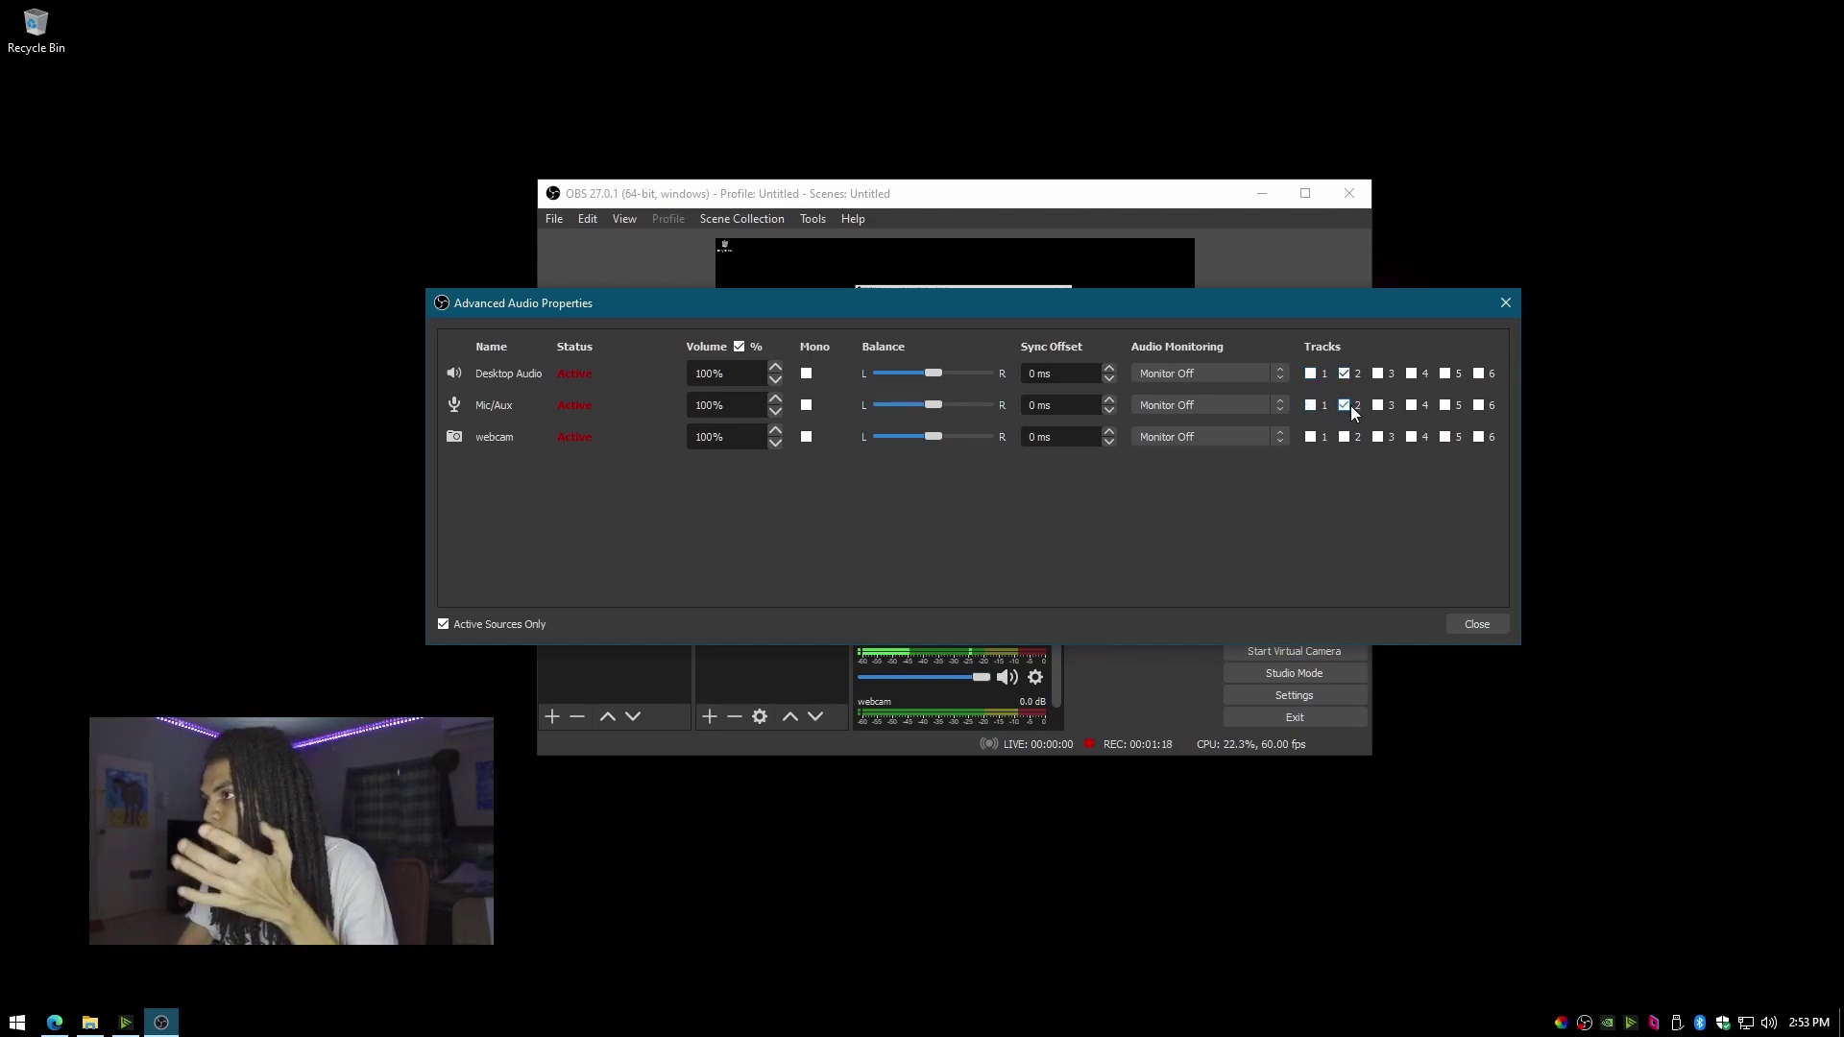
click(1311, 375)
click(1311, 405)
click(1346, 405)
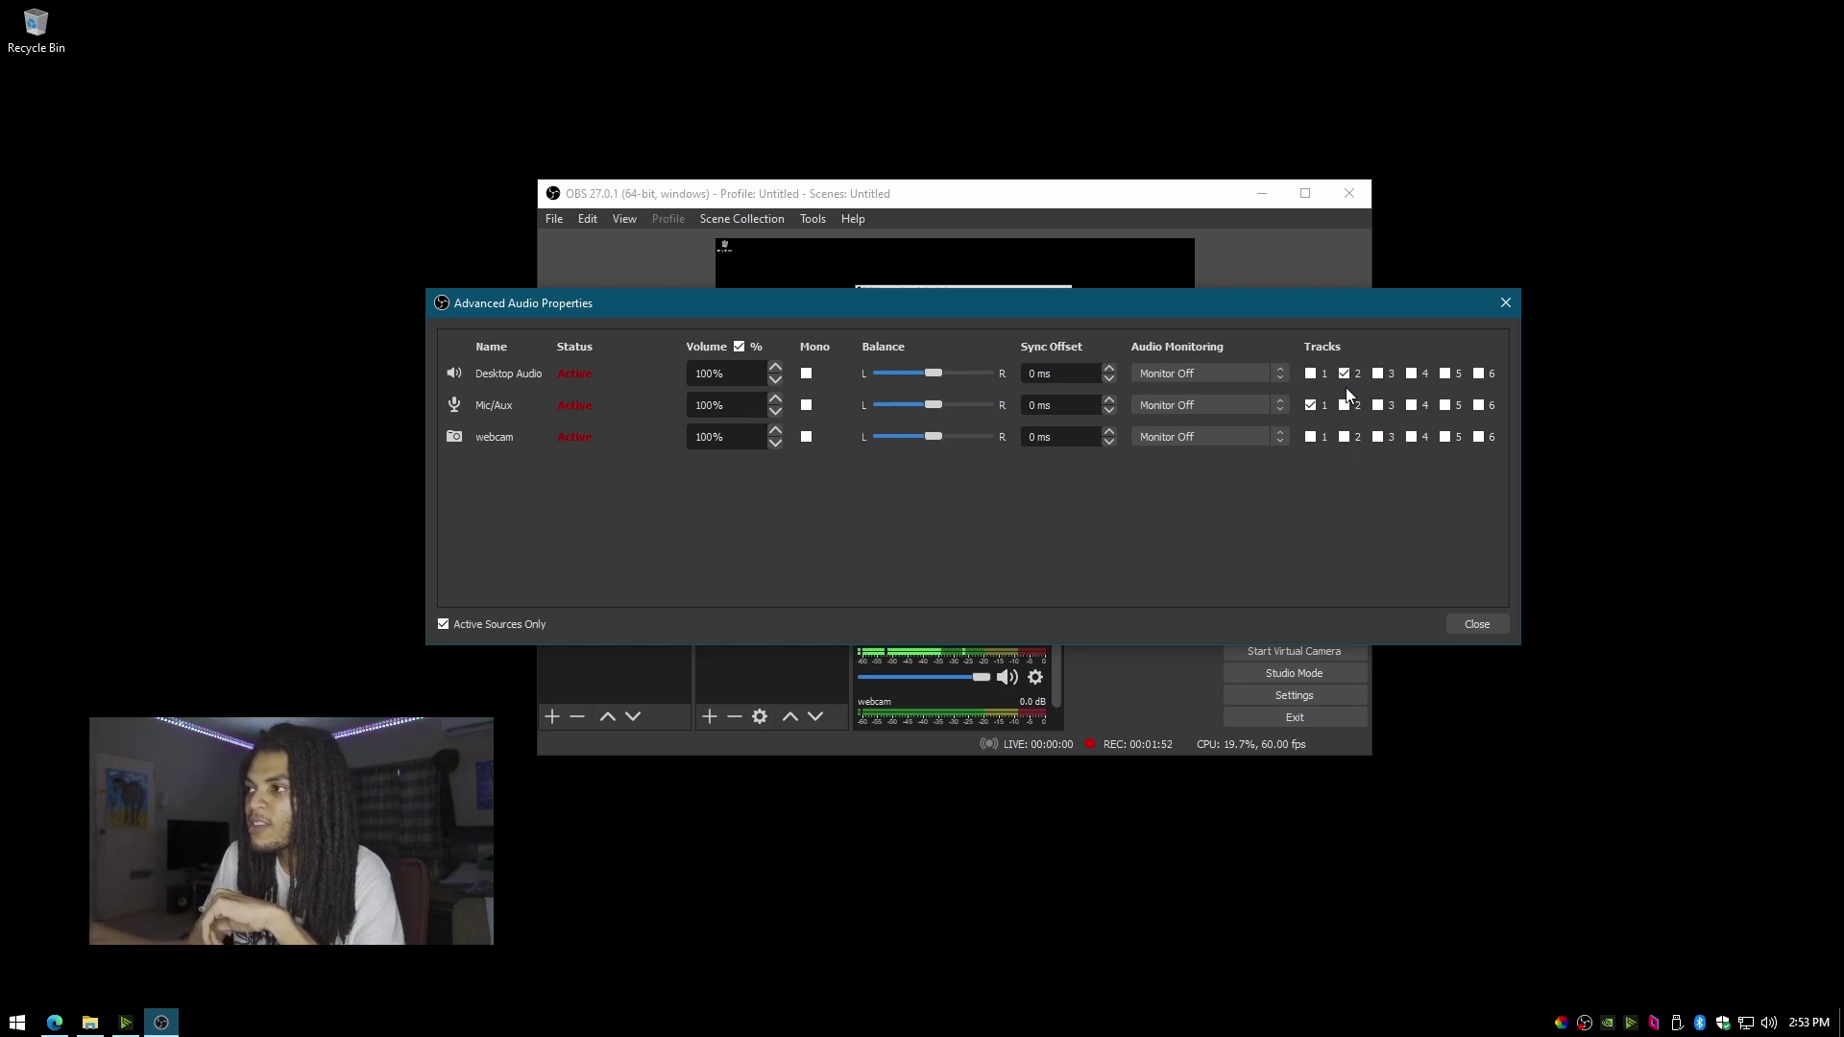
click(1475, 624)
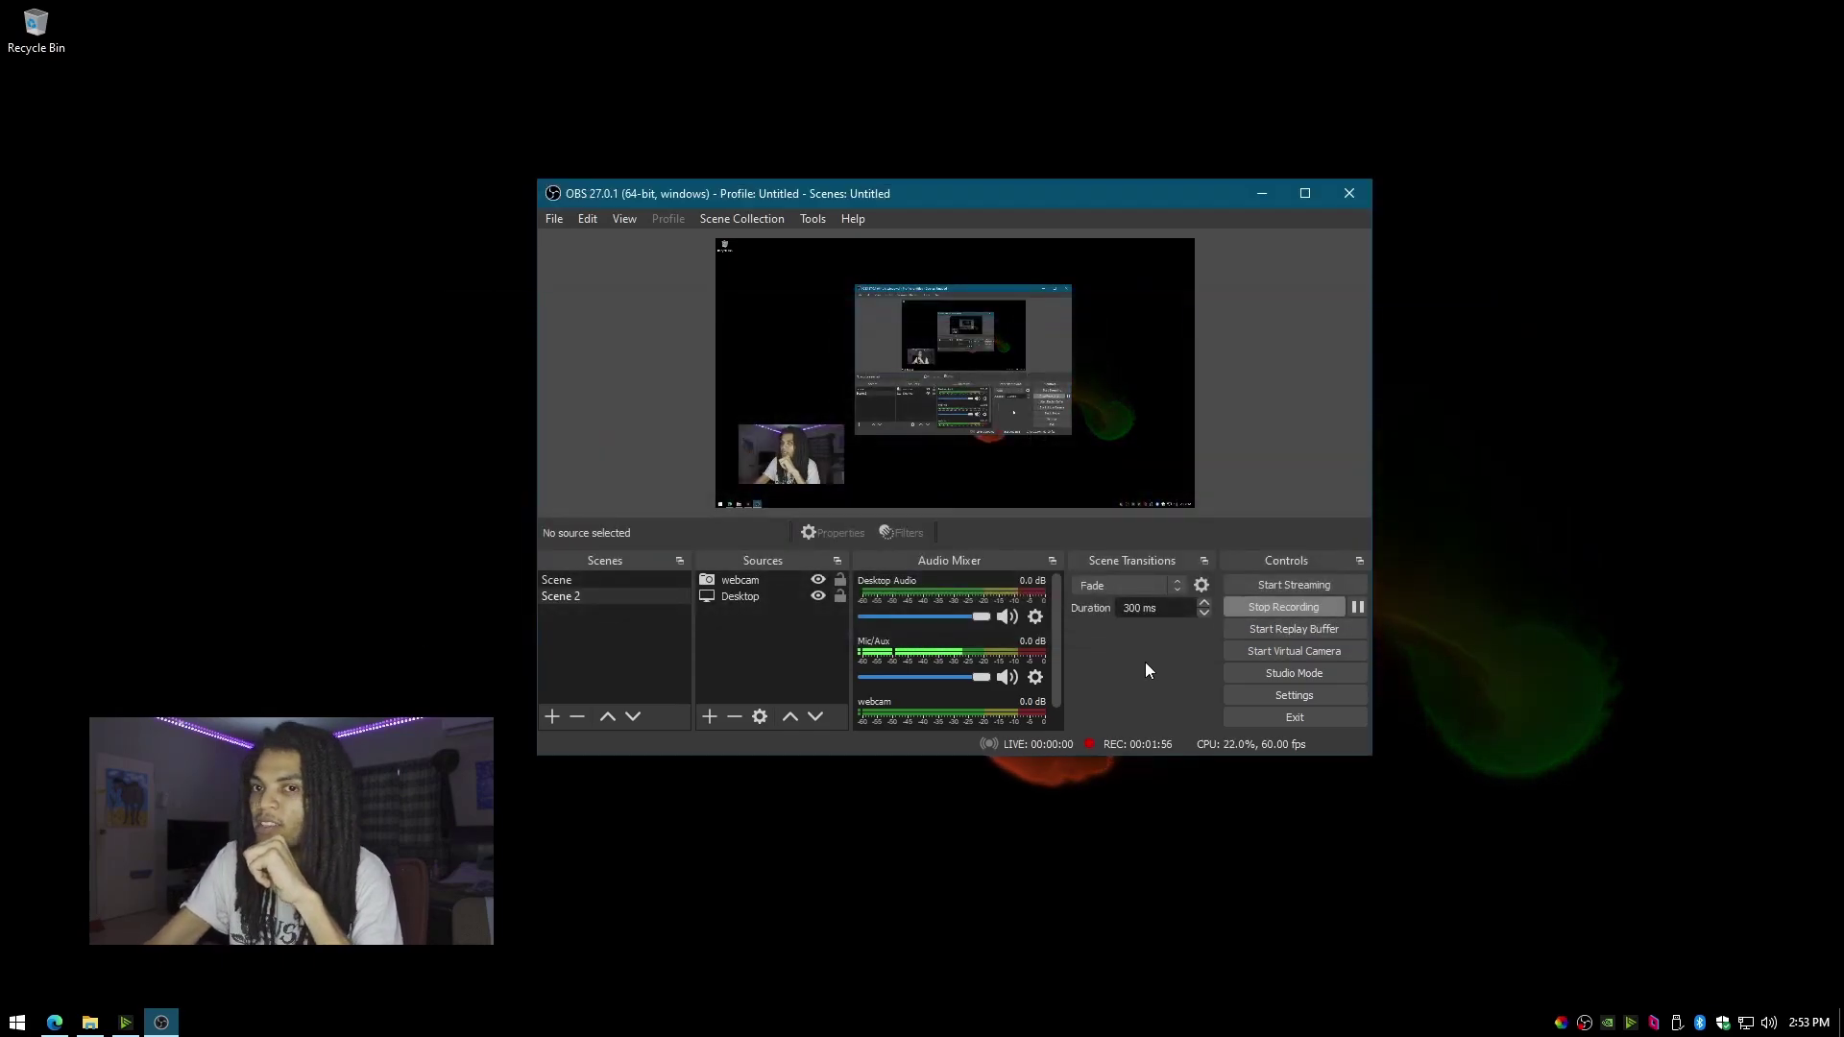